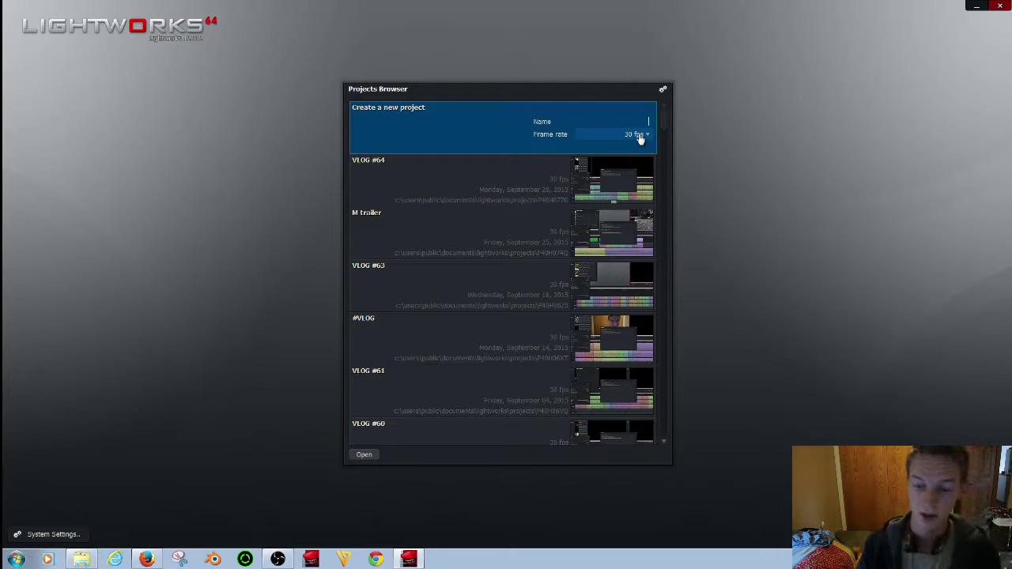
Look up the frame rate of the VLOG #64 video in the LIGHT WORKS desktop folder through its file properties
left_click(976, 5)
double_click(859, 27)
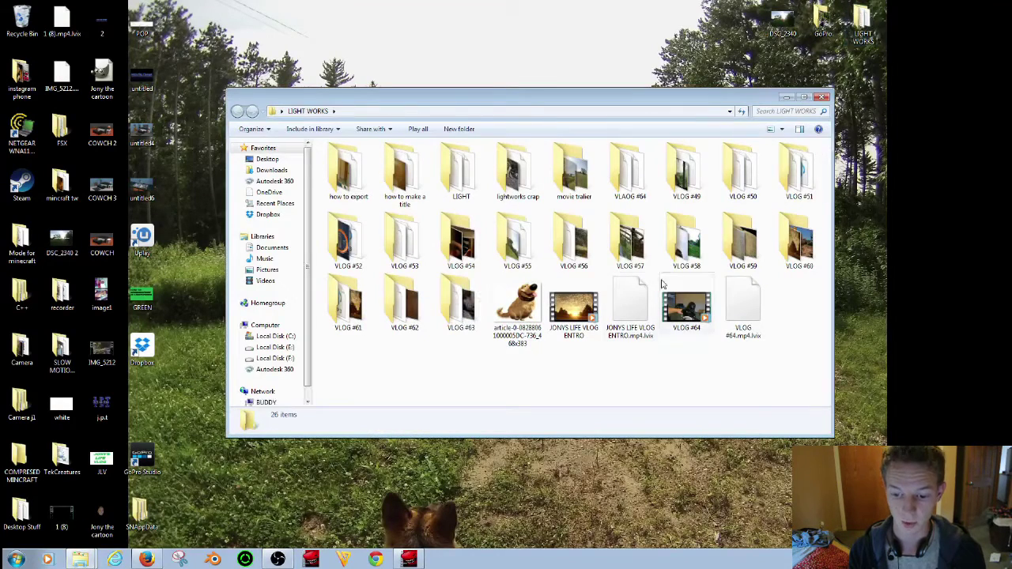
right_click(685, 313)
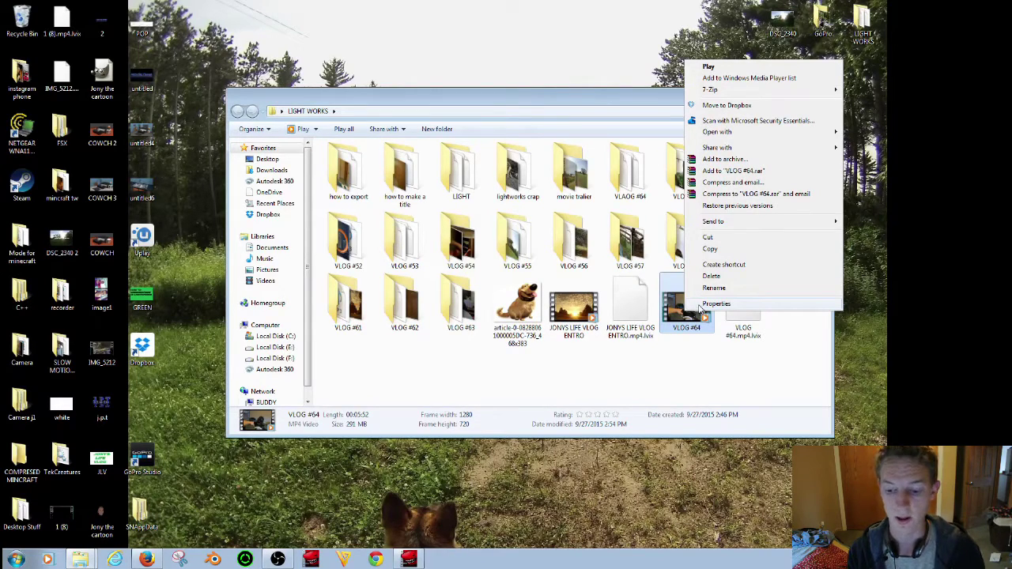
left_click(701, 305)
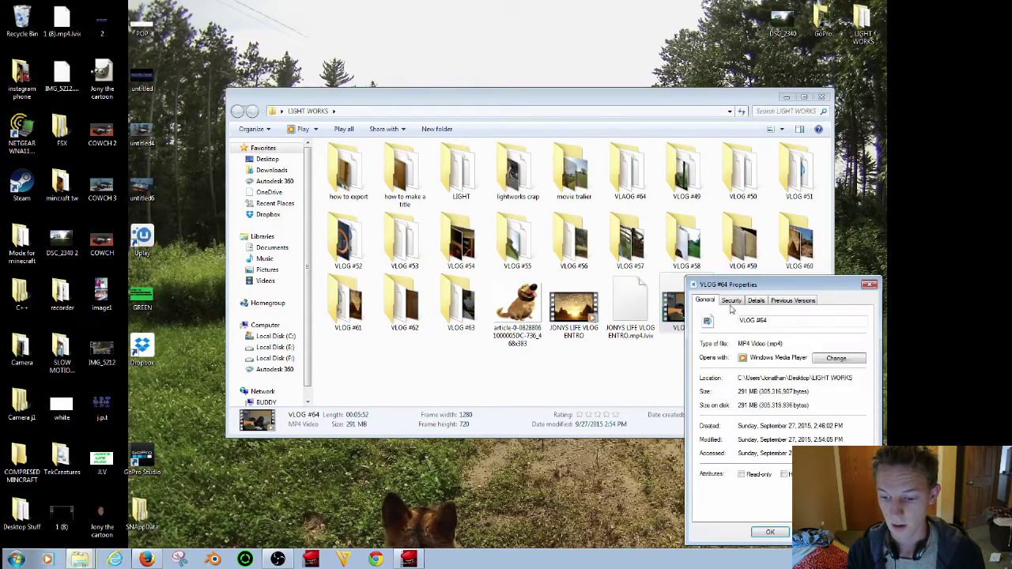
left_click(753, 304)
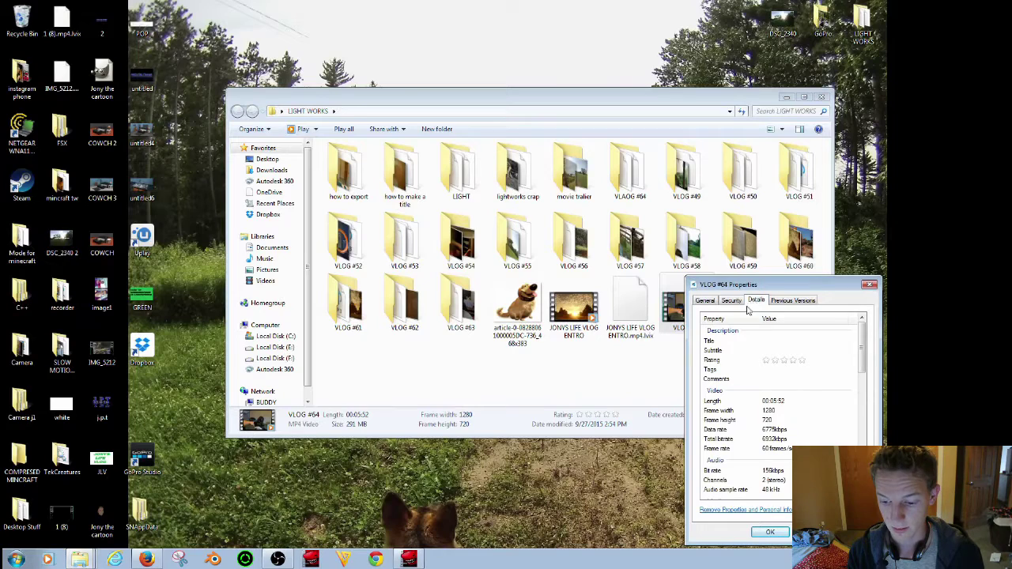
left_click(784, 448)
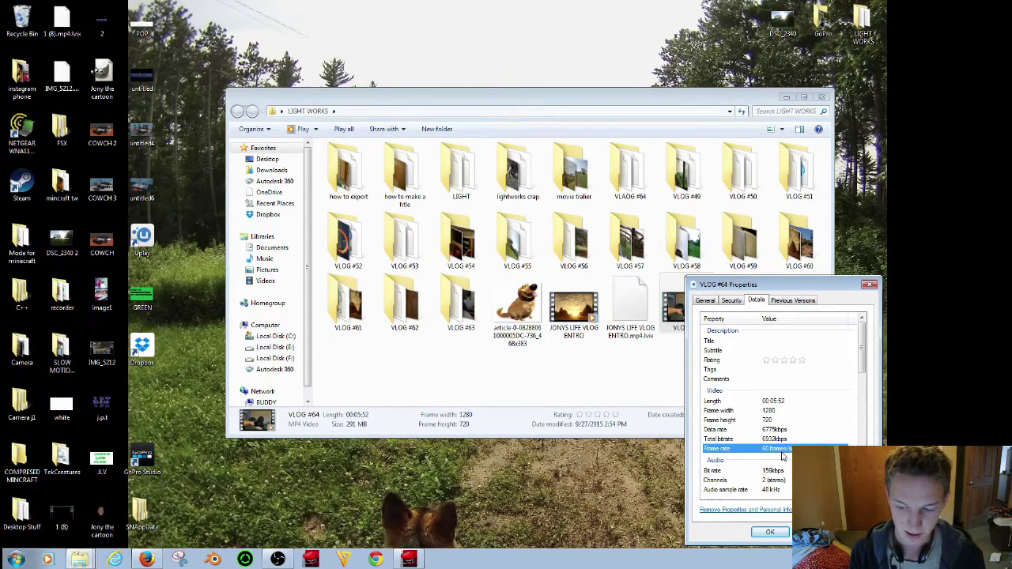
Switch back to Lightworks and create a project named new at 30 fps
left_click(409, 558)
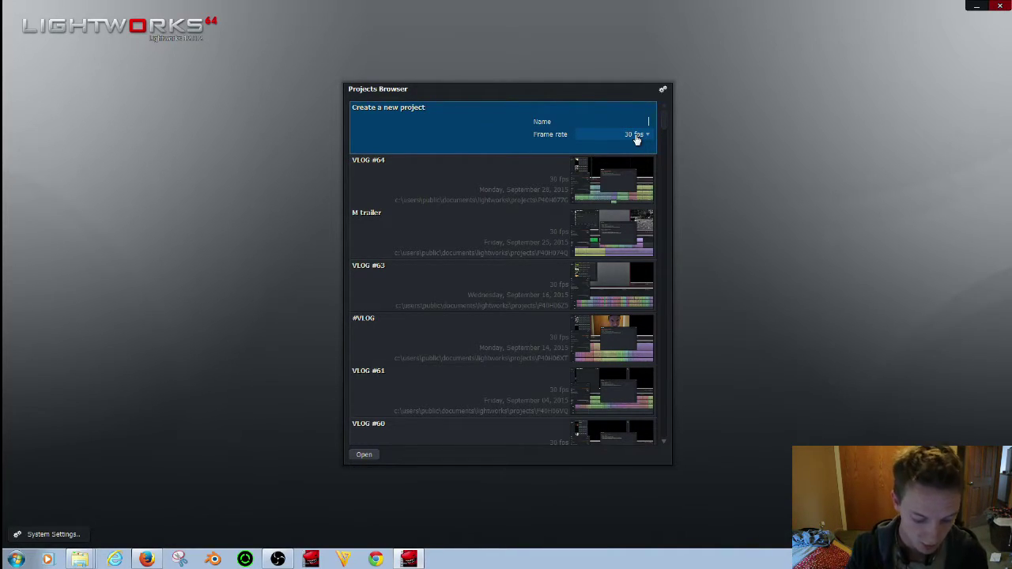
type("r")
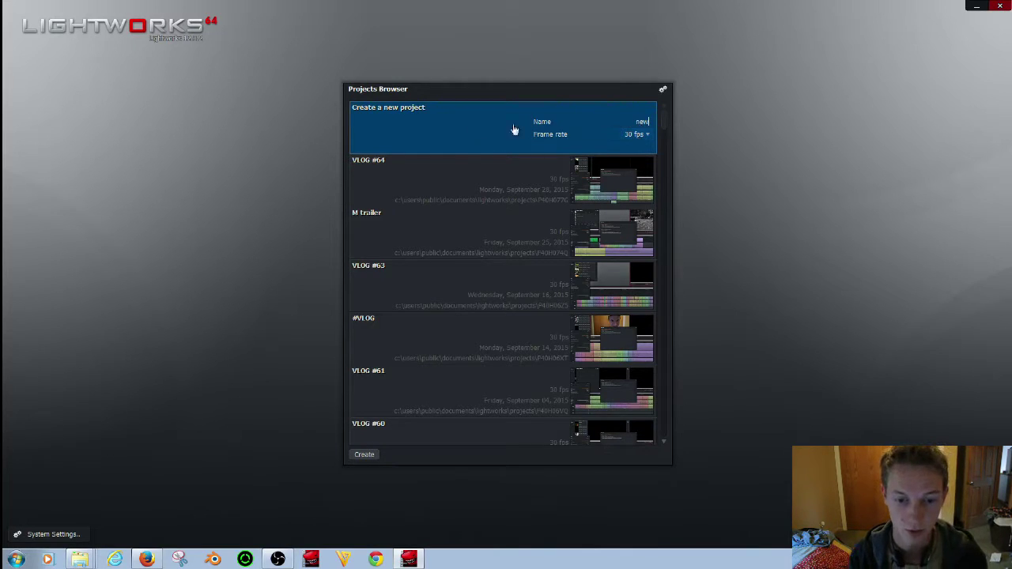
key("Return")
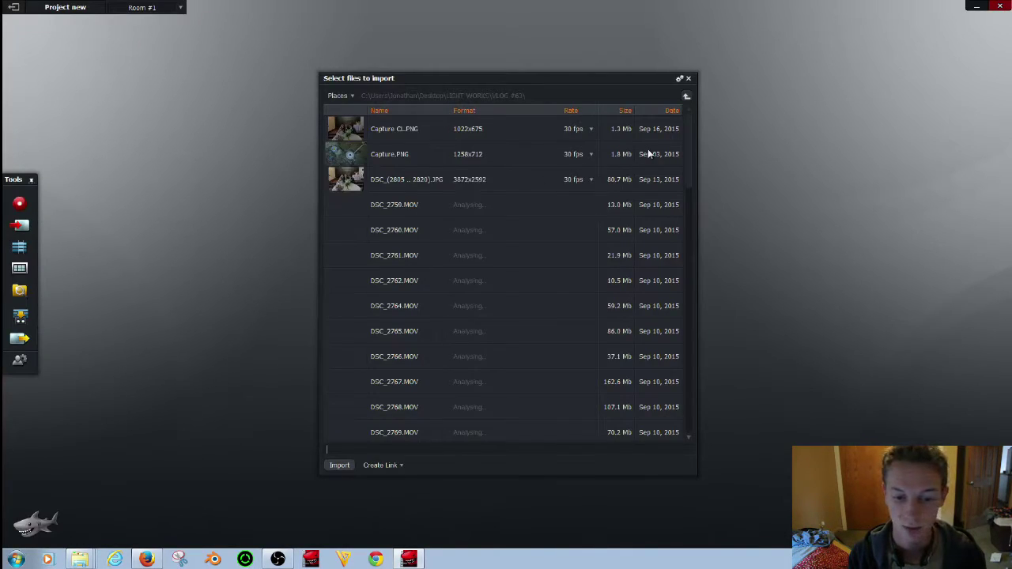
scroll(648, 237, "down", 5)
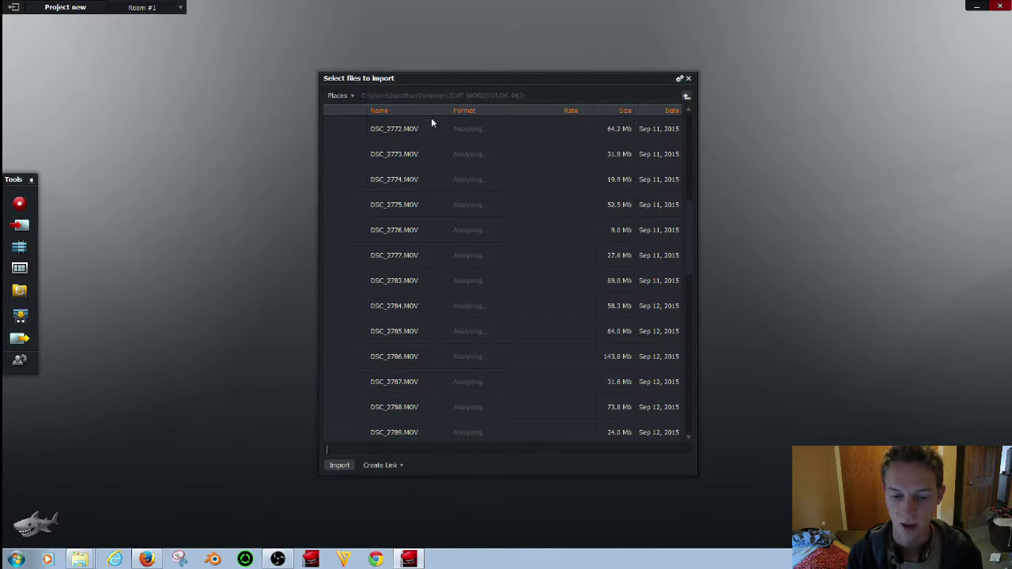
scroll(505, 207, "down", 5)
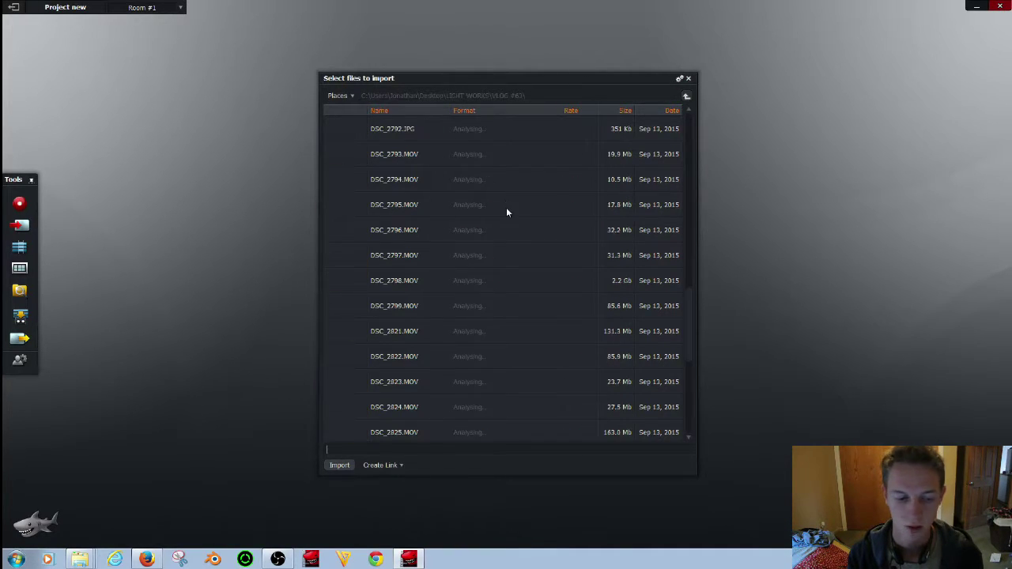
left_click(687, 78)
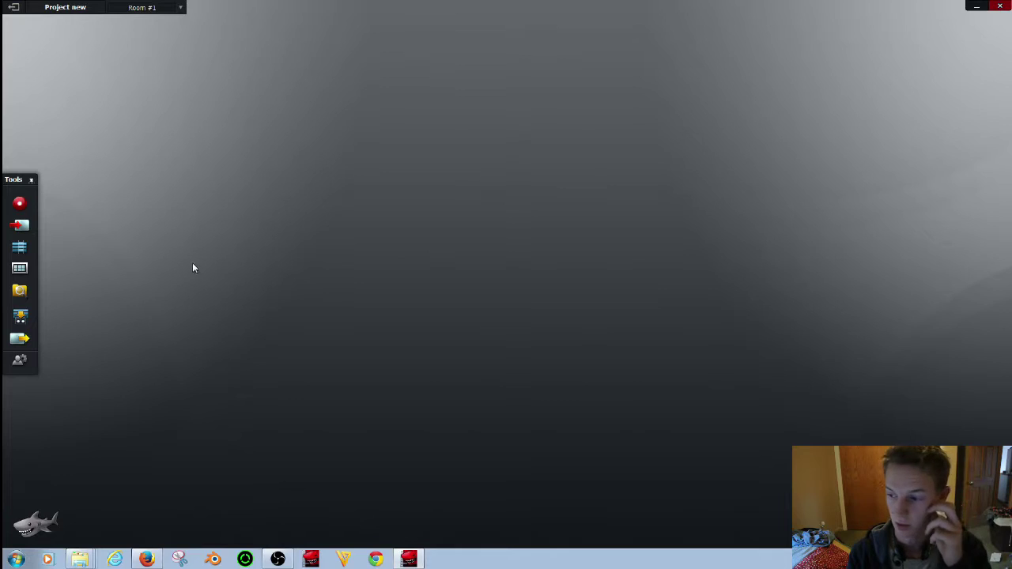
Bring the clip DSC_2759 from the VLOG #63 folder in Windows Explorer into the Lightworks project
left_click(976, 6)
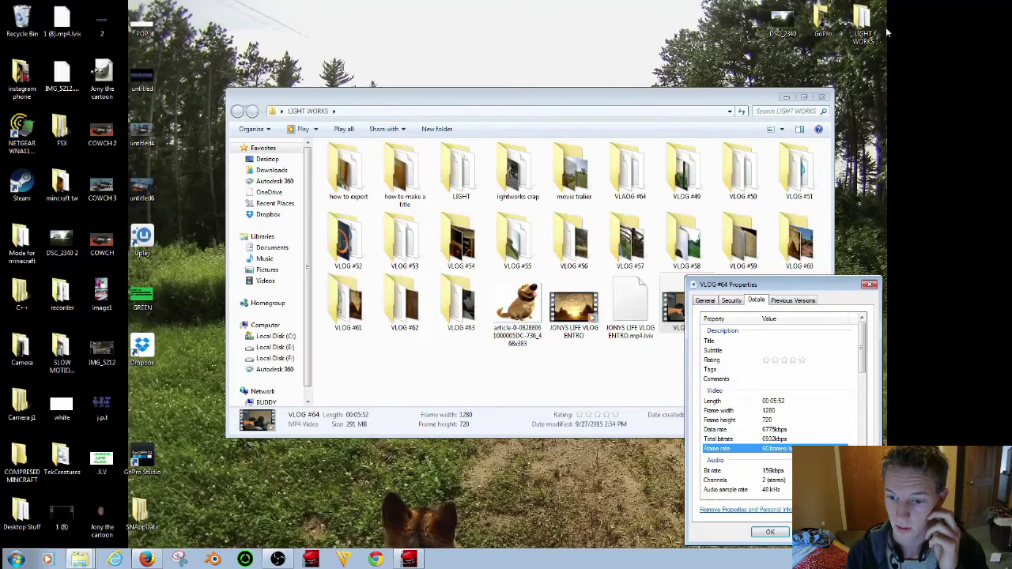
left_click(687, 314)
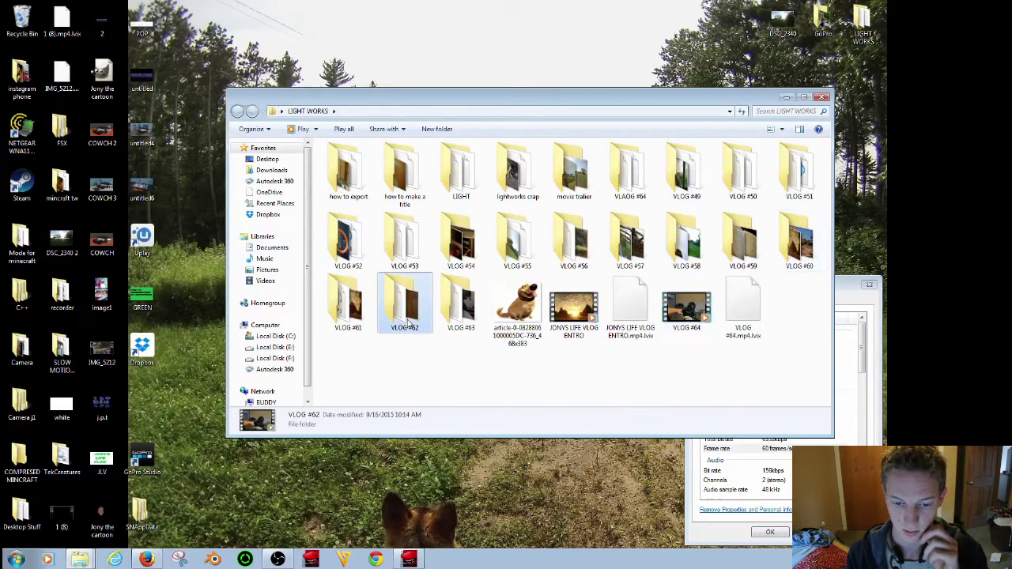
double_click(463, 315)
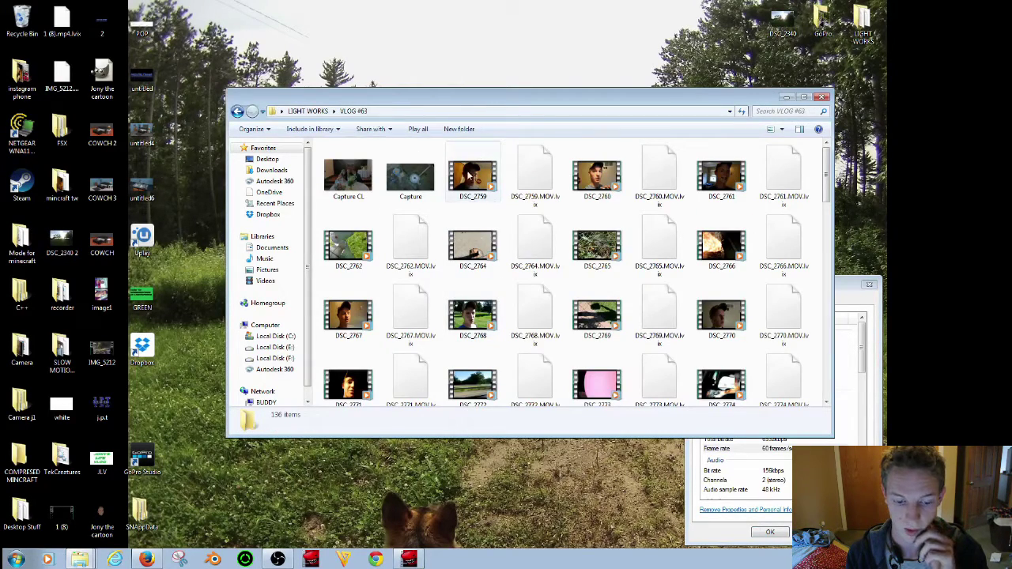
left_click(475, 172)
left_click(407, 559)
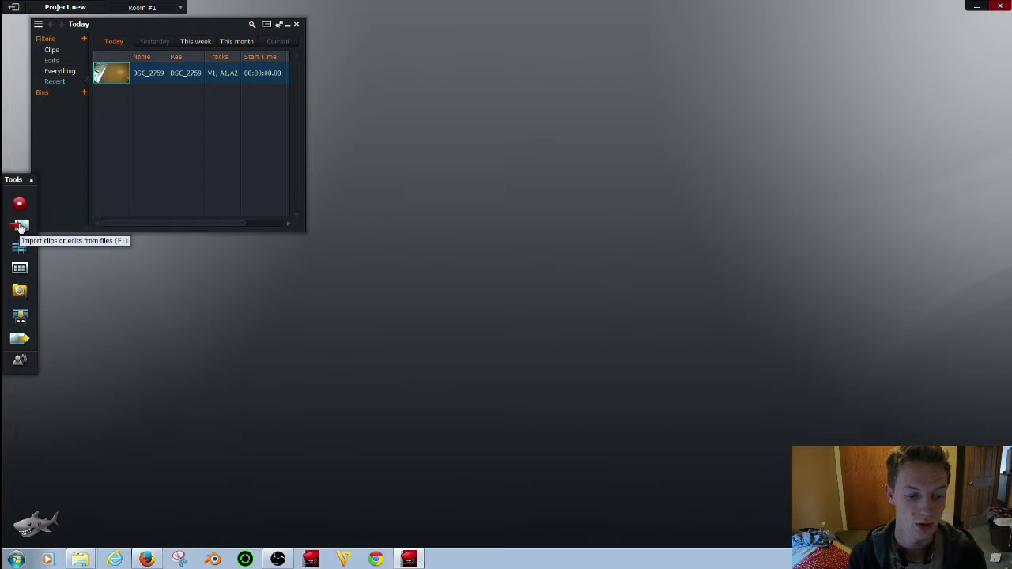
Import the clip DSC_2760.MOV from the VLOG #63 folder using the Lightworks file import
left_click(20, 227)
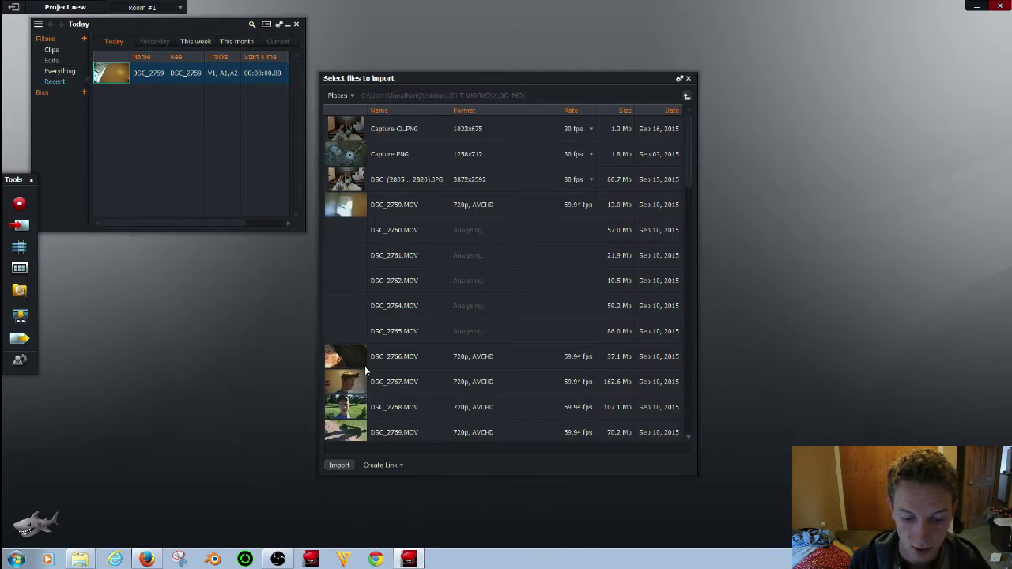
scroll(469, 316, "down", 10)
scroll(468, 319, "down", 3)
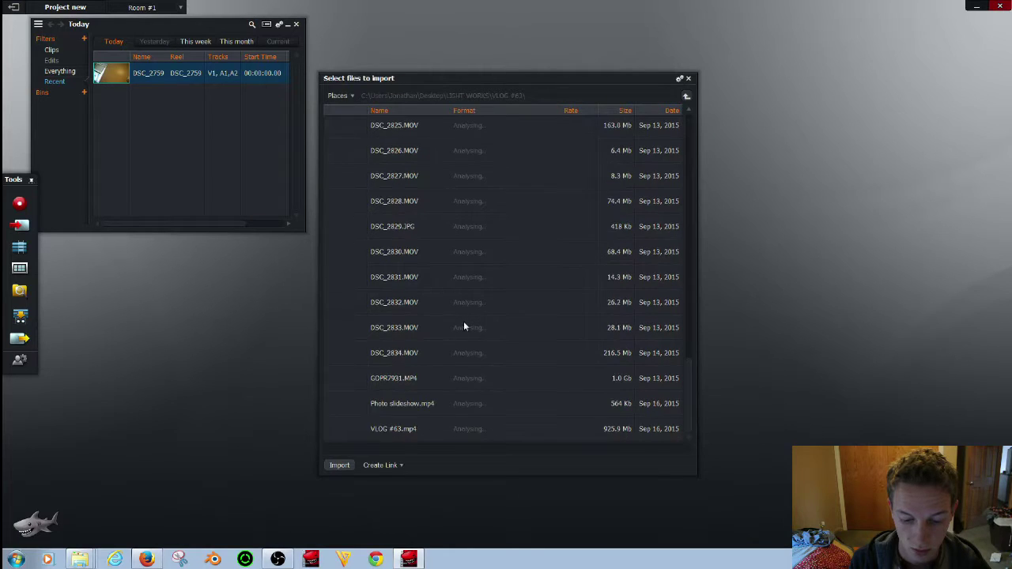
scroll(358, 267, "up", 15)
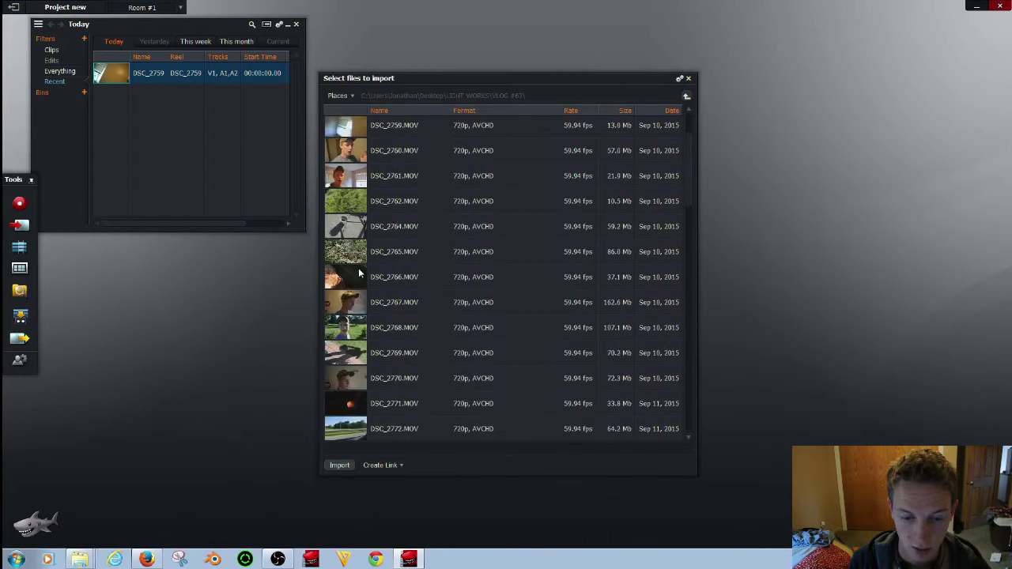
double_click(347, 230)
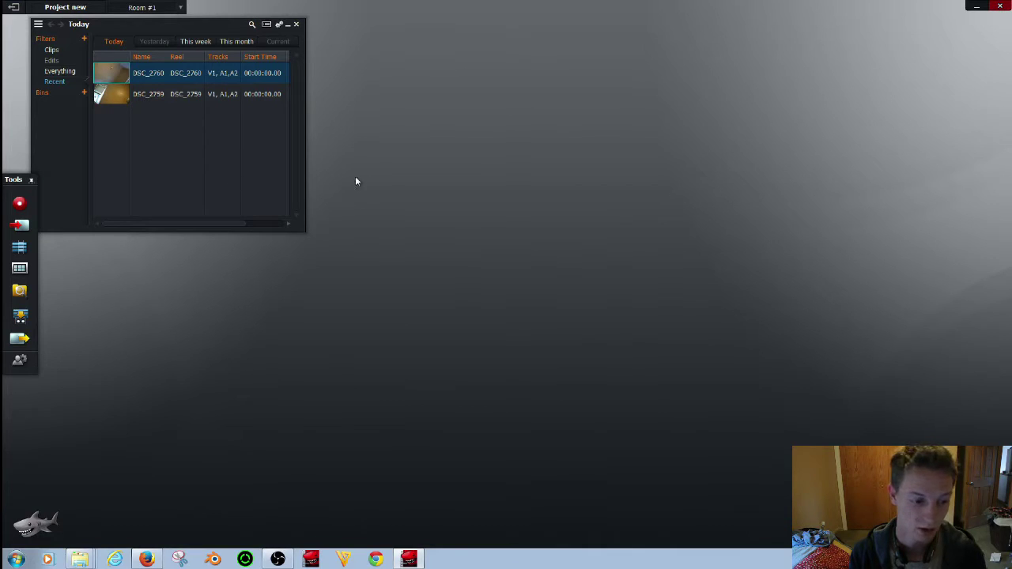
Create a new edit and open DSC_2760 in a source viewer placed beside the edit viewer
left_click(20, 250)
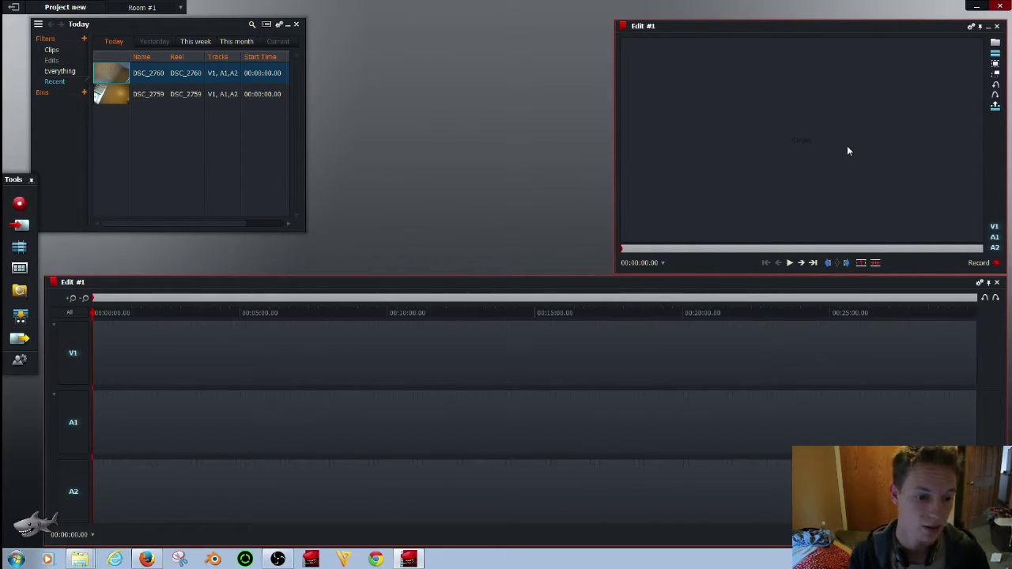
double_click(115, 79)
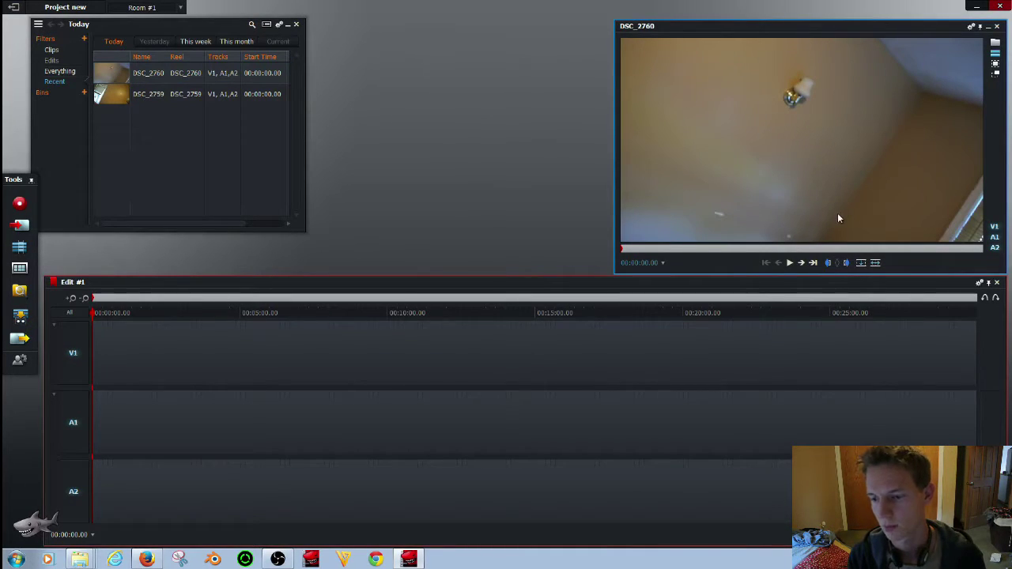
left_click_drag(835, 27, 441, 29)
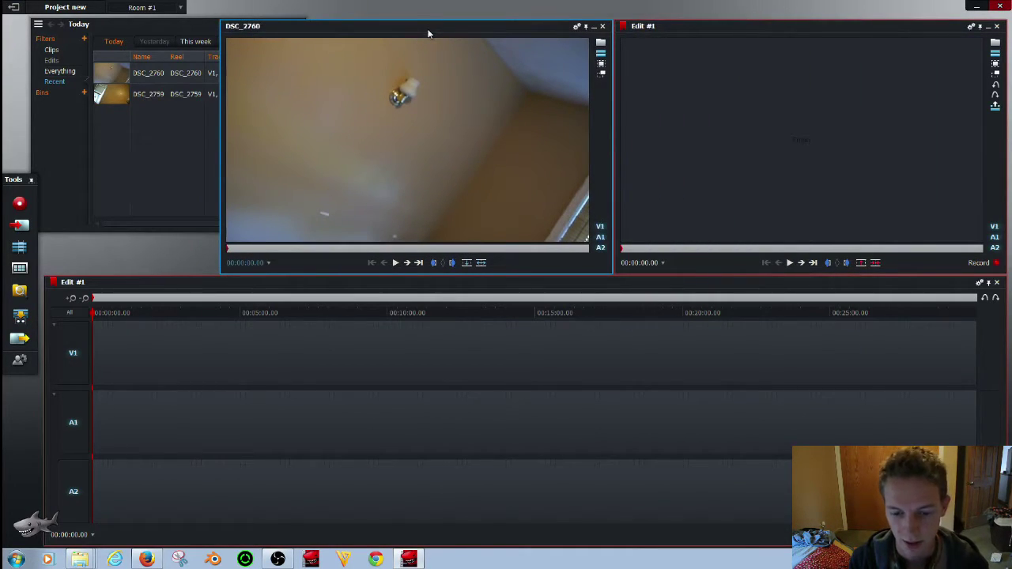
Mark a section about 4 seconds long in DSC_2760, ending at 00:00:09.02, and add it to the Edit #1 timeline
left_click(396, 263)
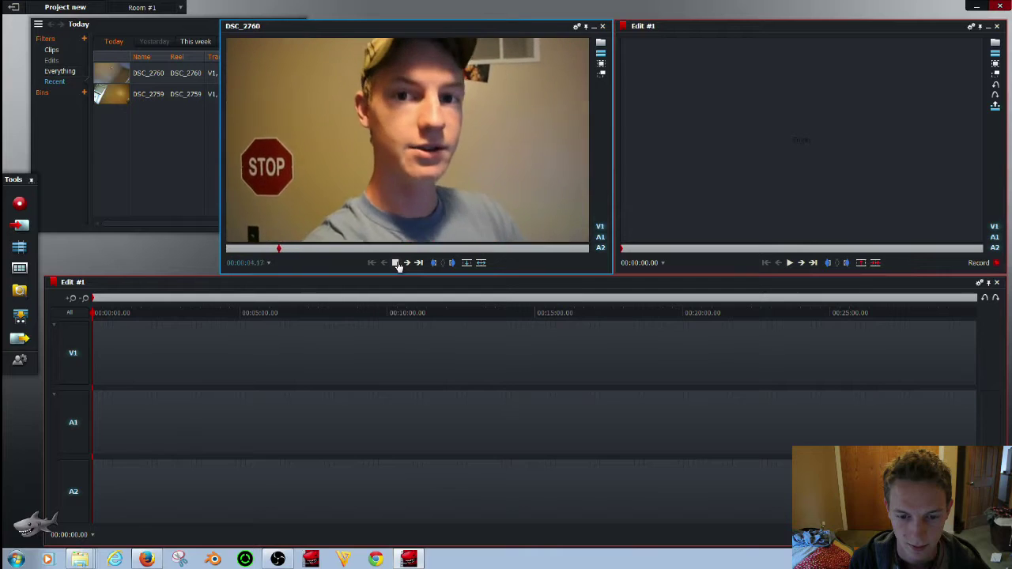
left_click(396, 263)
left_click(435, 263)
left_click(396, 263)
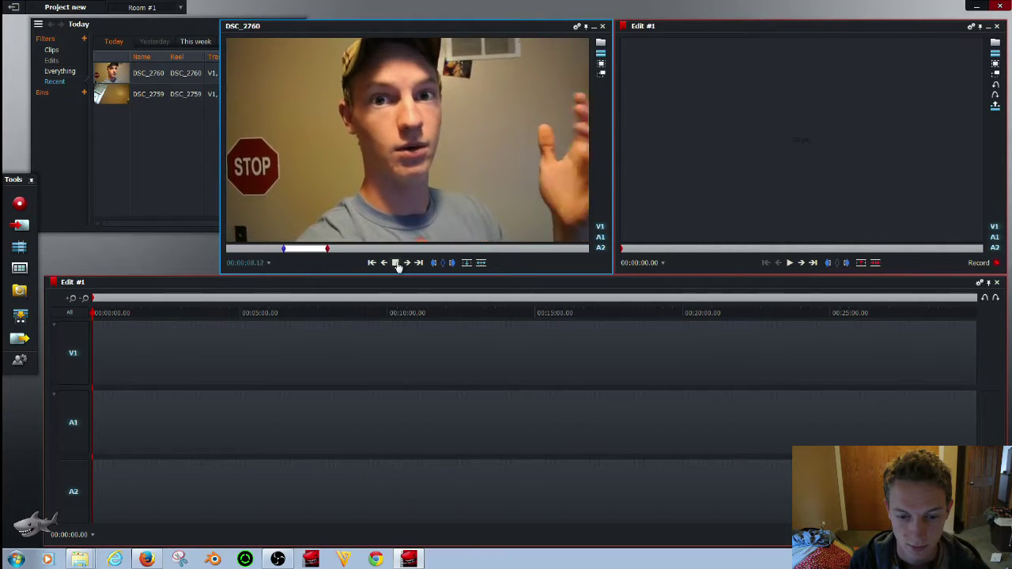
left_click(396, 263)
left_click(451, 262)
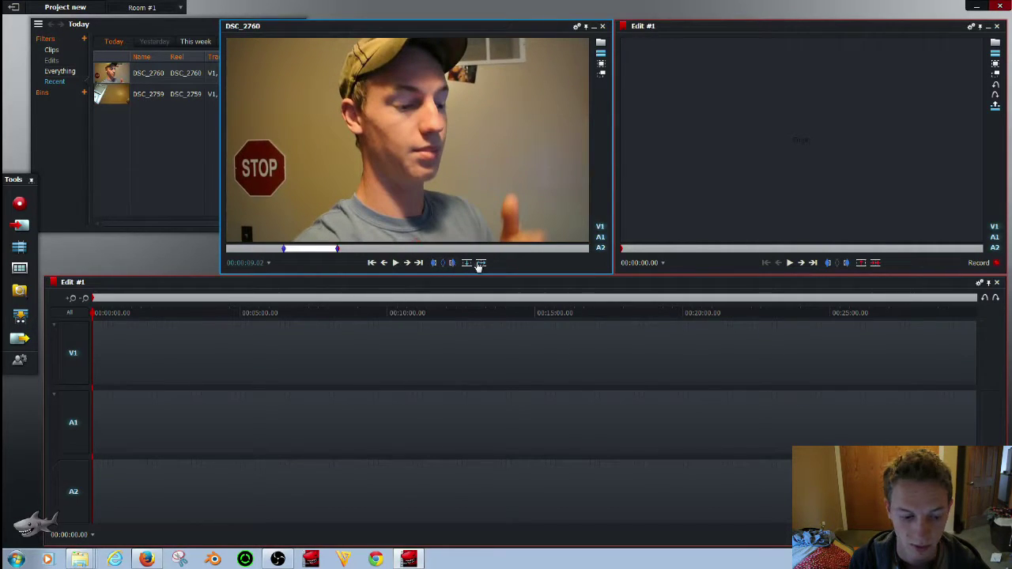
left_click(481, 263)
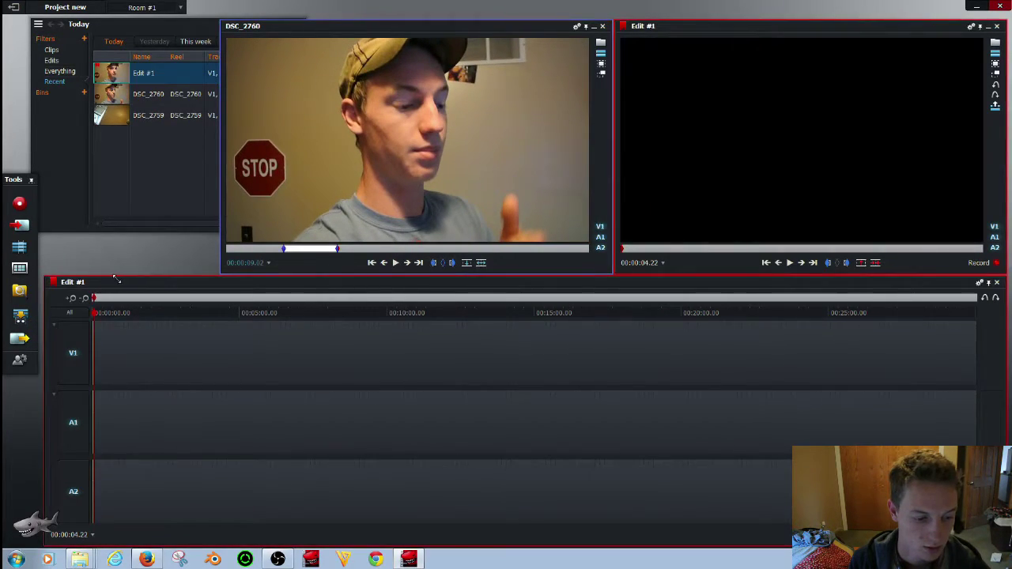
left_click(72, 298)
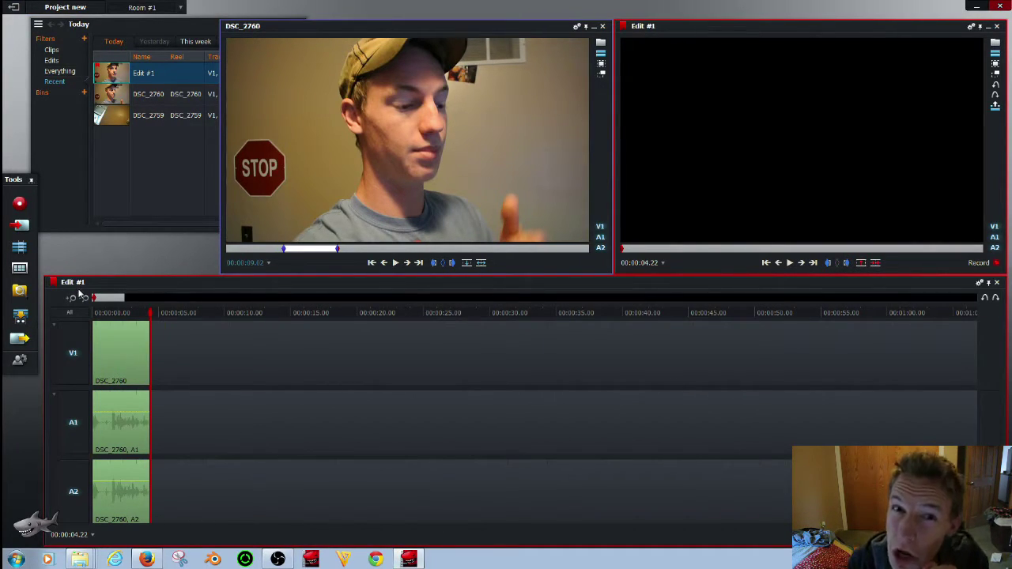
Mark DSC_2759 from 00:00:00.42 to 00:00:06.16 and add that section to the timeline after the DSC_2760 clip
left_click(116, 116)
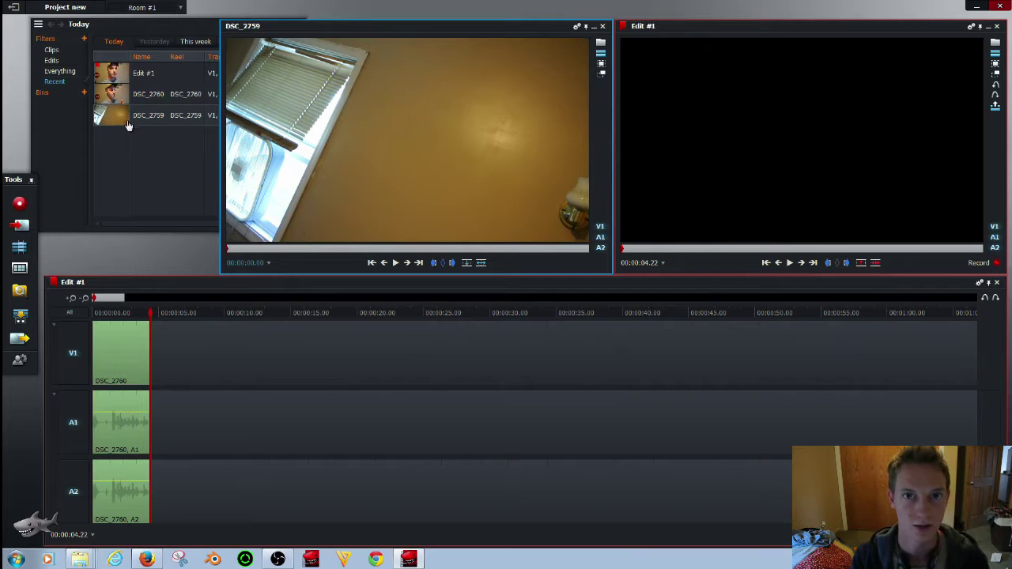
left_click(396, 263)
left_click(396, 263)
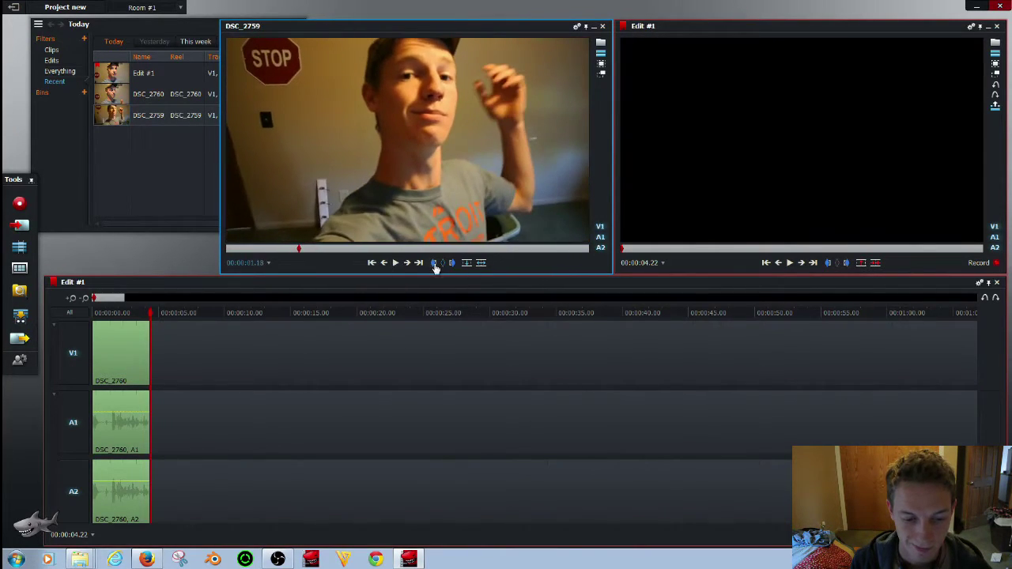
left_click(431, 263)
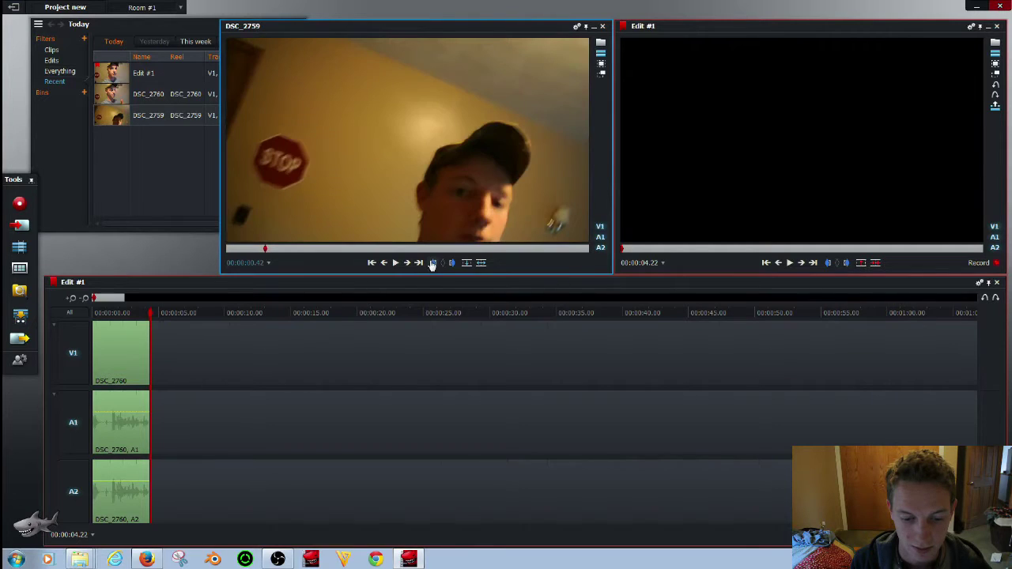
left_click(396, 263)
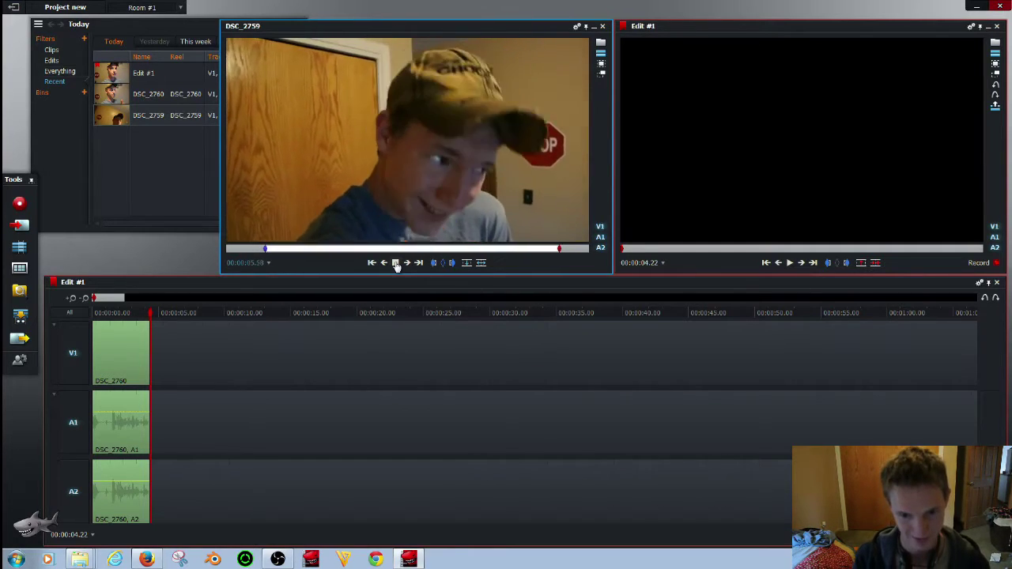
left_click(396, 263)
left_click(452, 264)
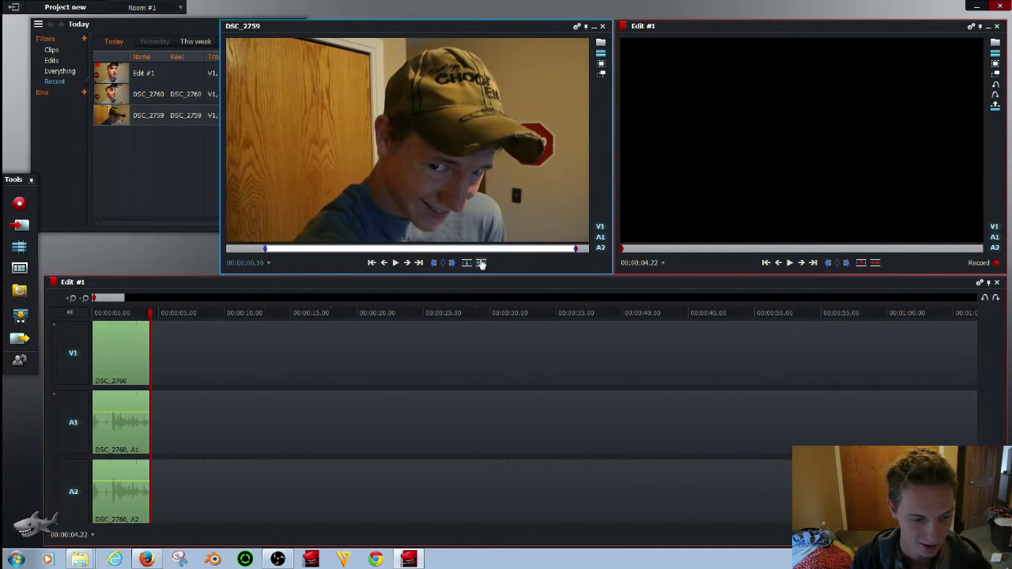
left_click(481, 262)
Reorder the timeline so DSC_2759 starts at the beginning and DSC_2760 follows directly behind it without a gap
left_click_drag(128, 358, 300, 355)
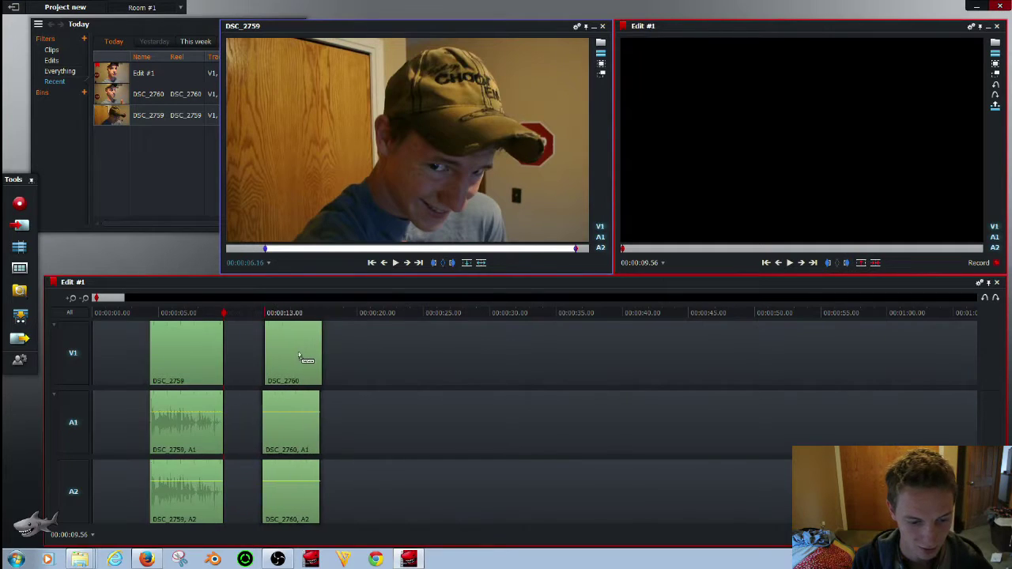
left_click_drag(197, 350, 135, 346)
mouse_move(282, 360)
left_mouse_down()
mouse_move(219, 366)
mouse_move(316, 368)
mouse_move(285, 354)
left_mouse_up()
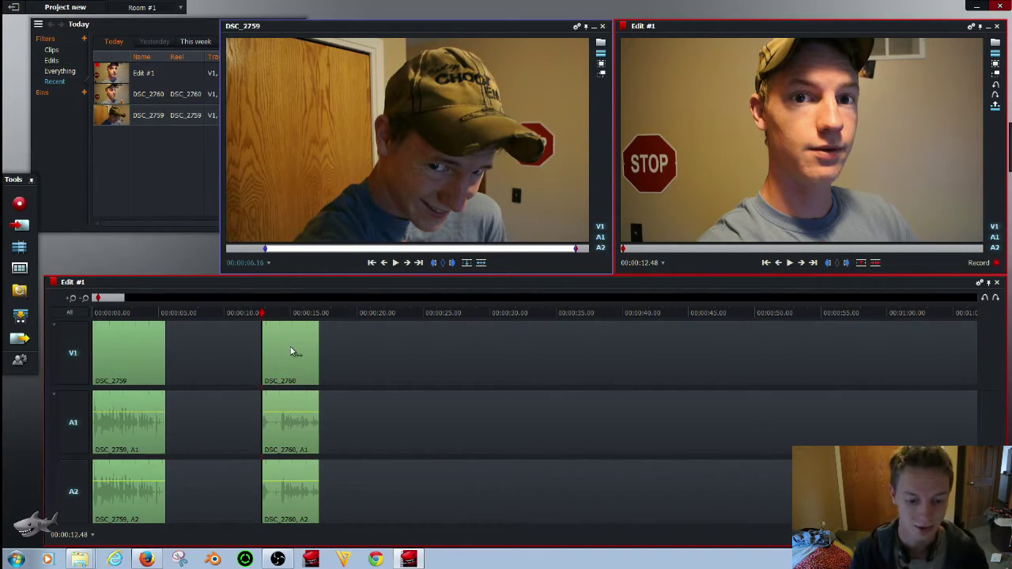
left_click_drag(278, 352, 192, 360)
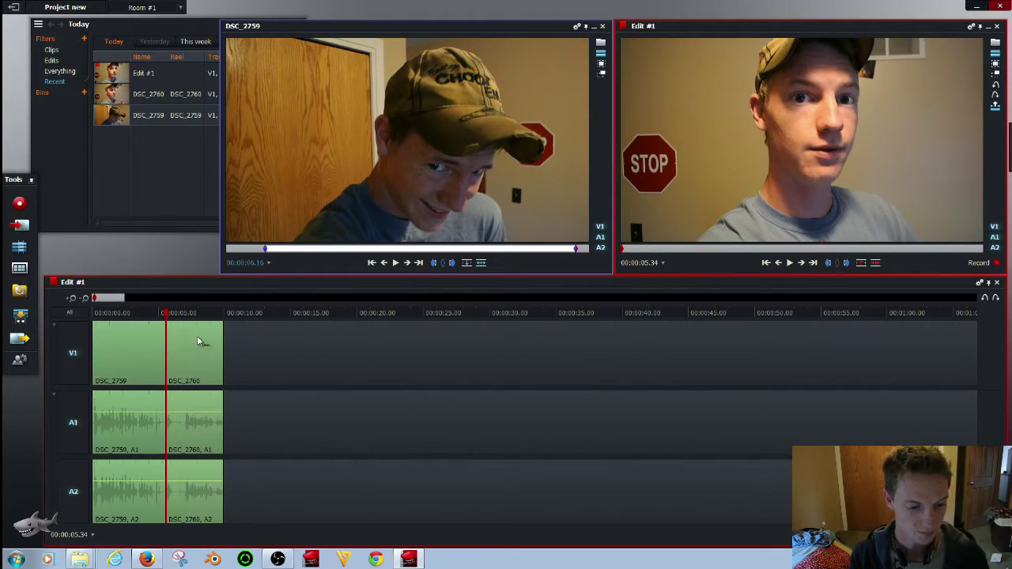
Play back Edit #1 from its start to check the transition between the DSC_2759 and DSC_2760 clips
mouse_move(164, 313)
left_mouse_down()
mouse_move(128, 316)
mouse_move(175, 330)
left_mouse_up()
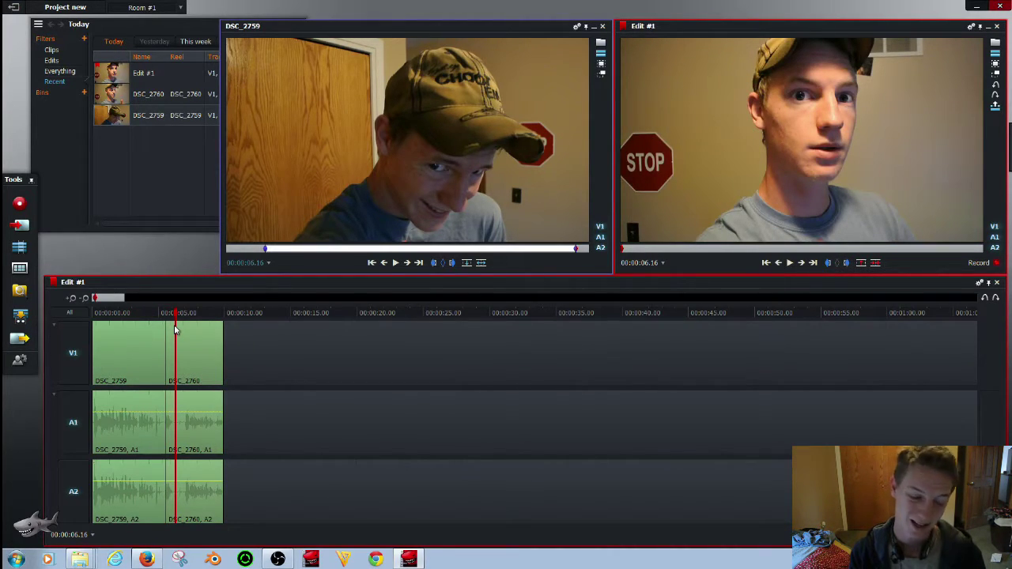
key("Home")
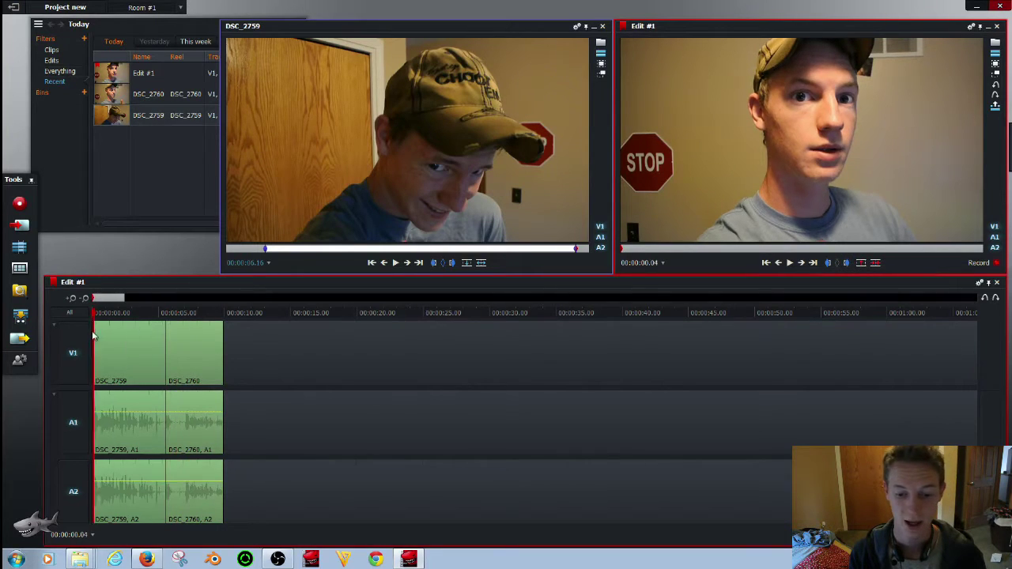
left_click(789, 262)
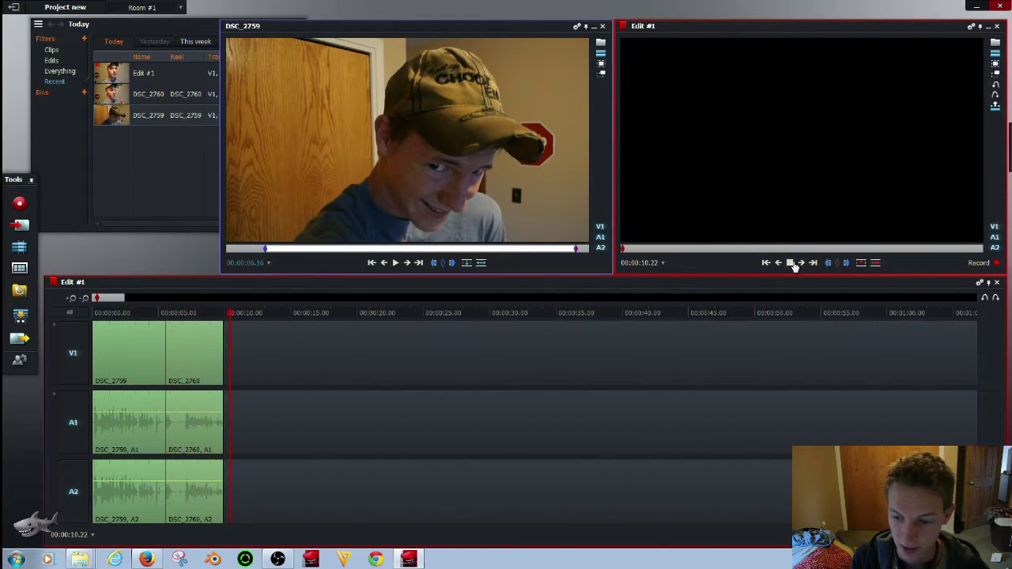
left_click(792, 264)
left_click(766, 262)
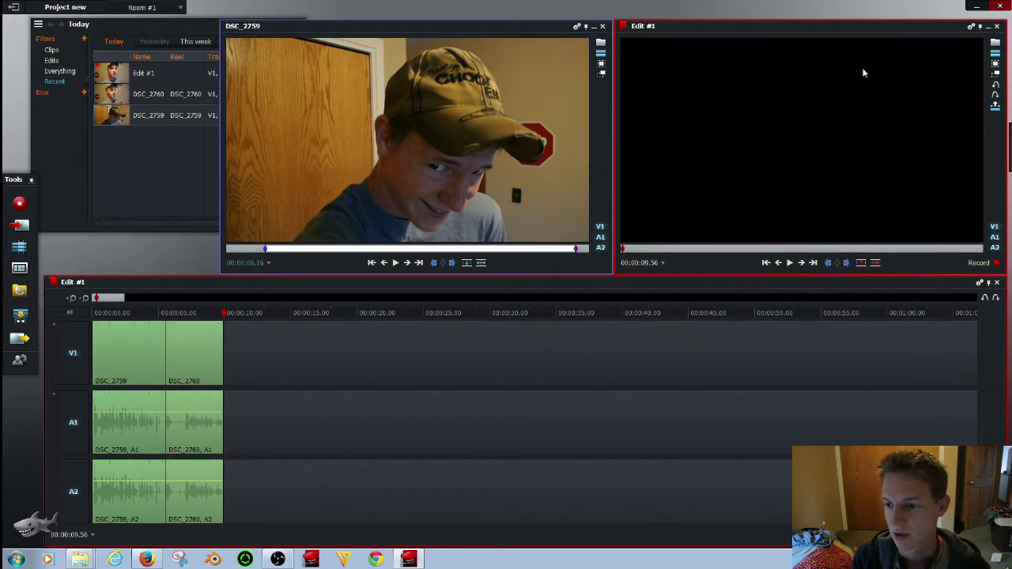
Switch to Windows Explorer and look through the VLOG #52, VLOG #63 and lightworks crap folders for another clip to use
left_click(980, 7)
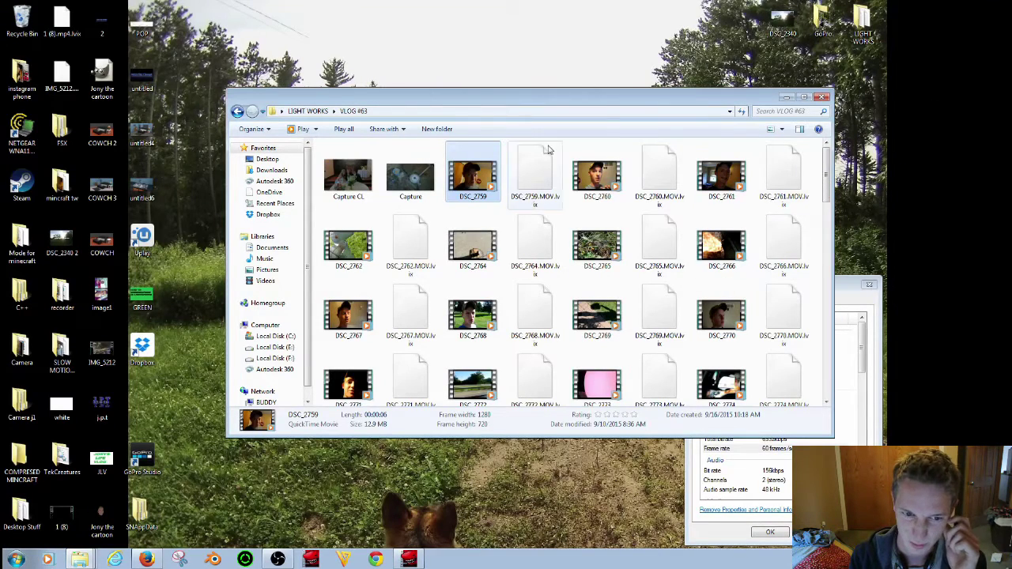
left_click(307, 111)
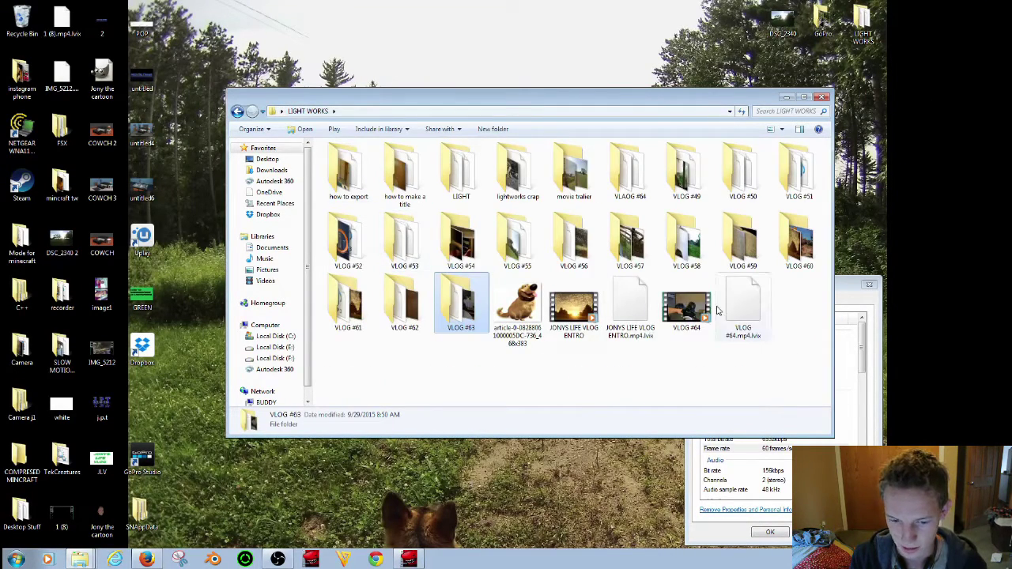
left_click(583, 316)
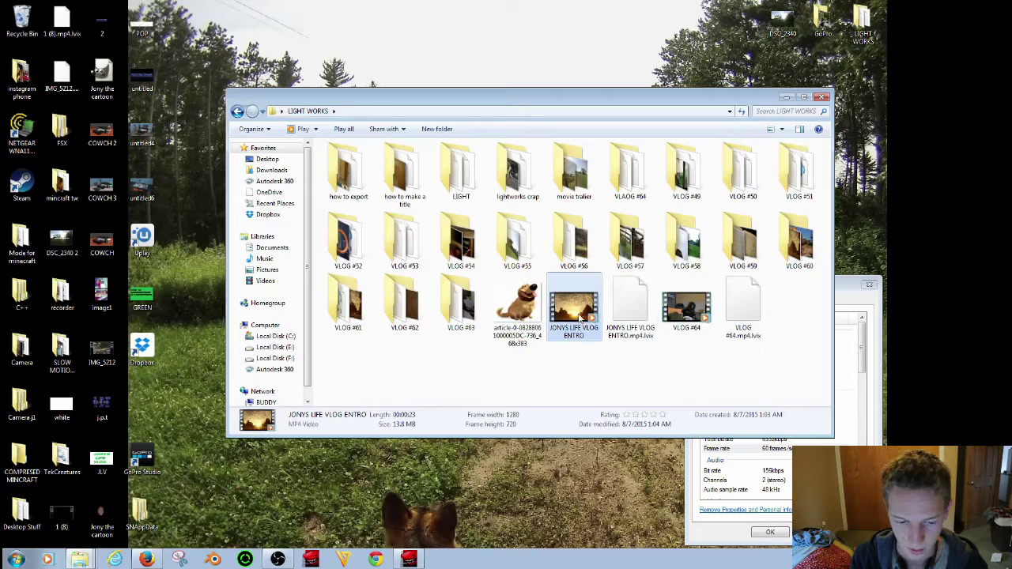
double_click(348, 241)
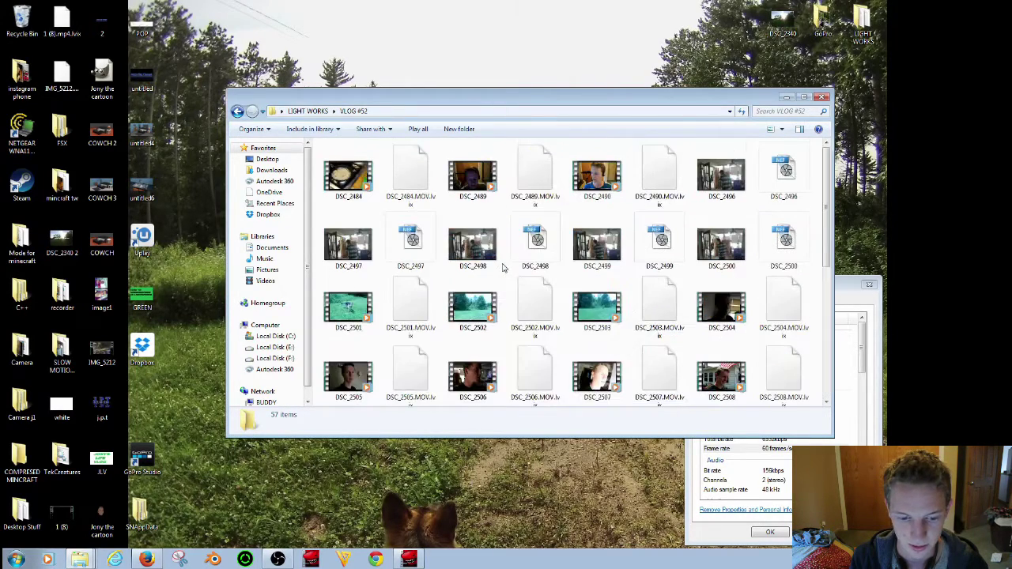
left_click(237, 111)
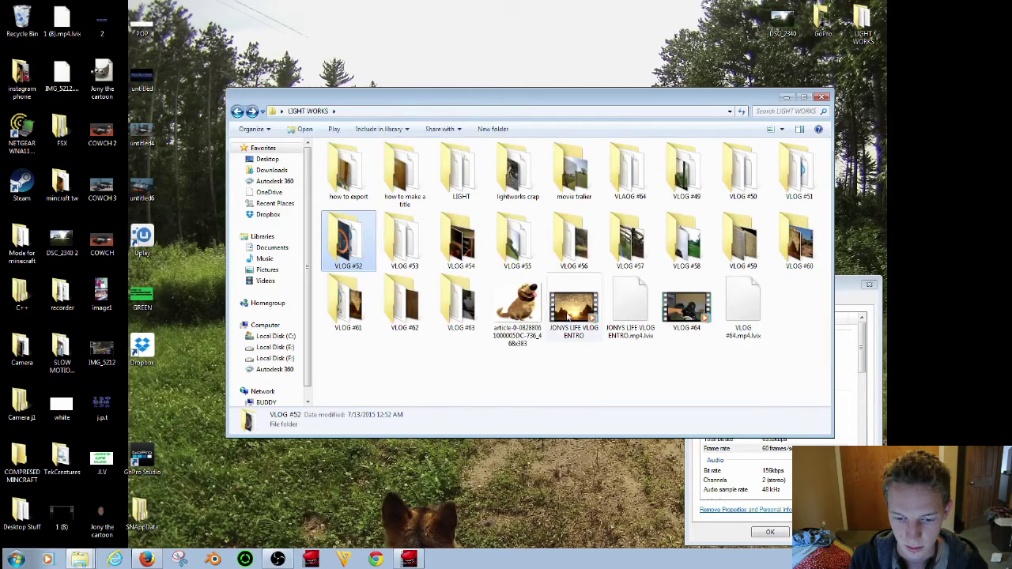
double_click(457, 304)
scroll(553, 300, "down", 15)
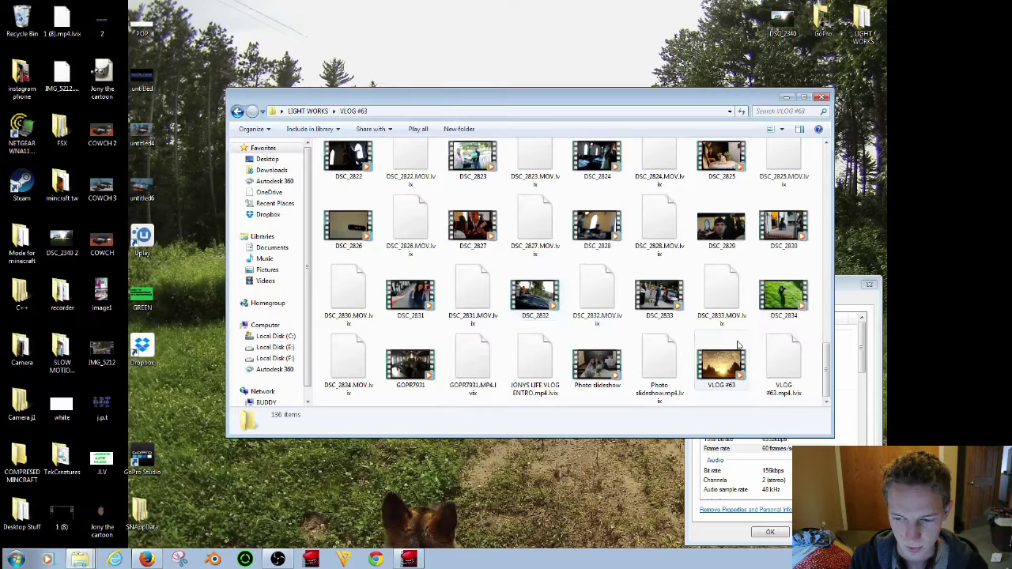
scroll(735, 348, "up", 8)
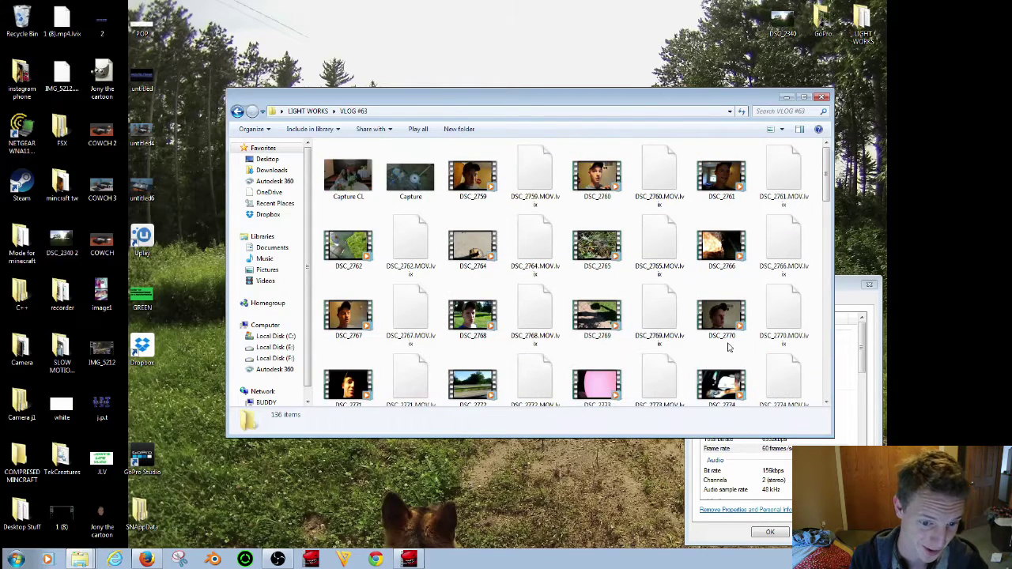
left_click(237, 111)
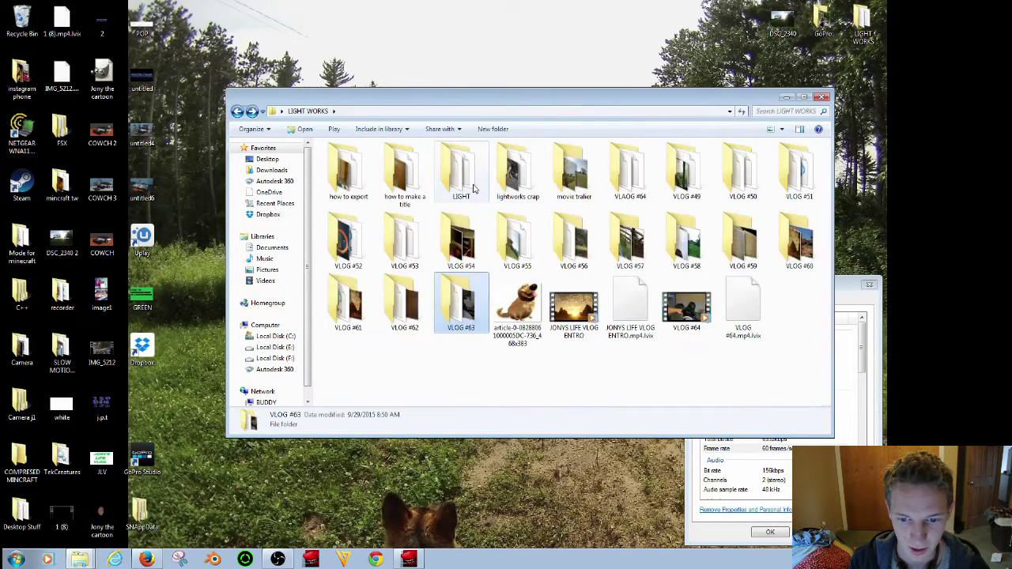
double_click(517, 174)
scroll(521, 241, "down", 3)
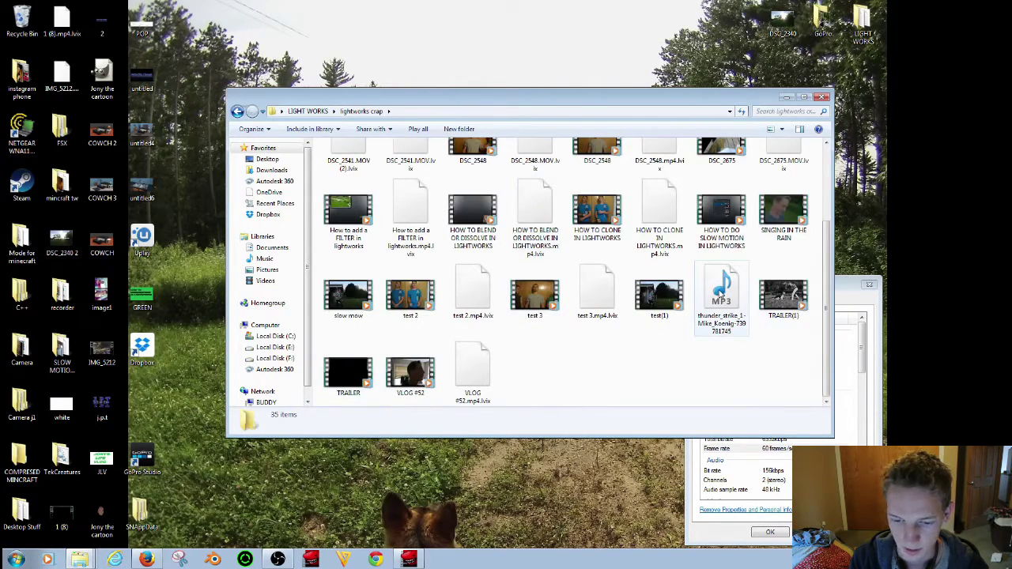
scroll(620, 345, "up", 2)
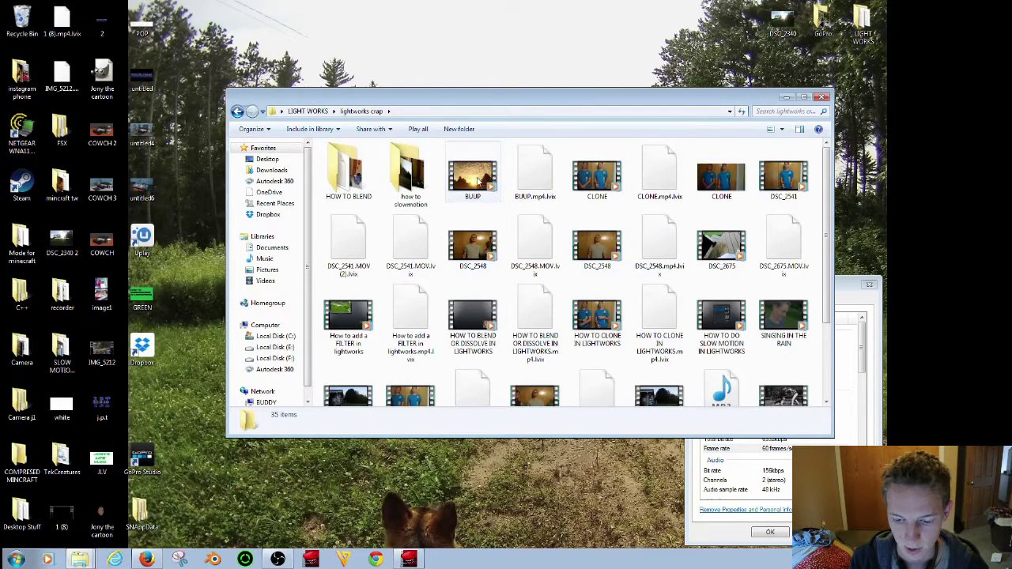
Import JONYS LIFE VLOG ENTRO from the LIGHT WORKS folder into the Lightworks project and open it in the source viewer
left_click(308, 111)
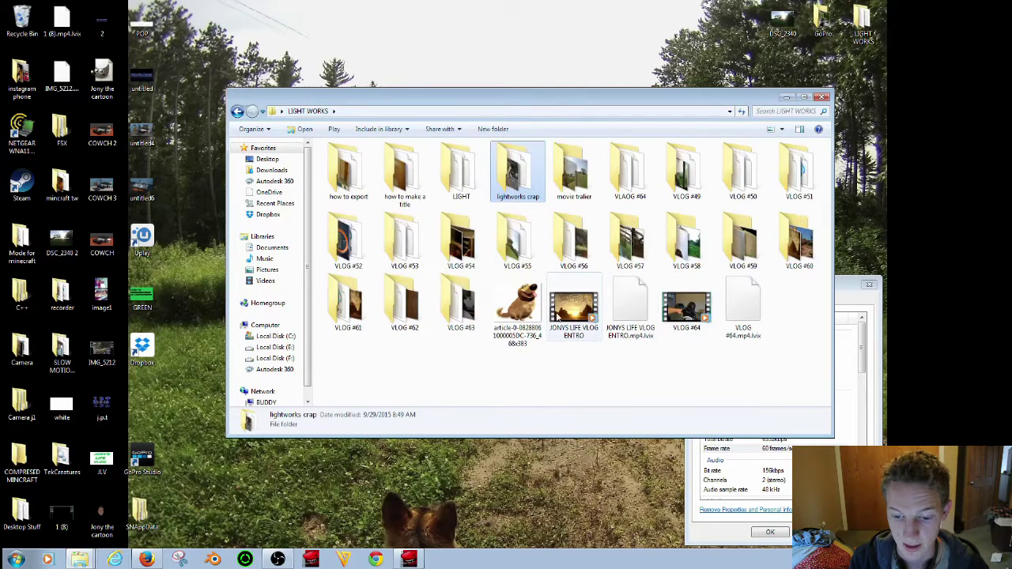
left_click(573, 305)
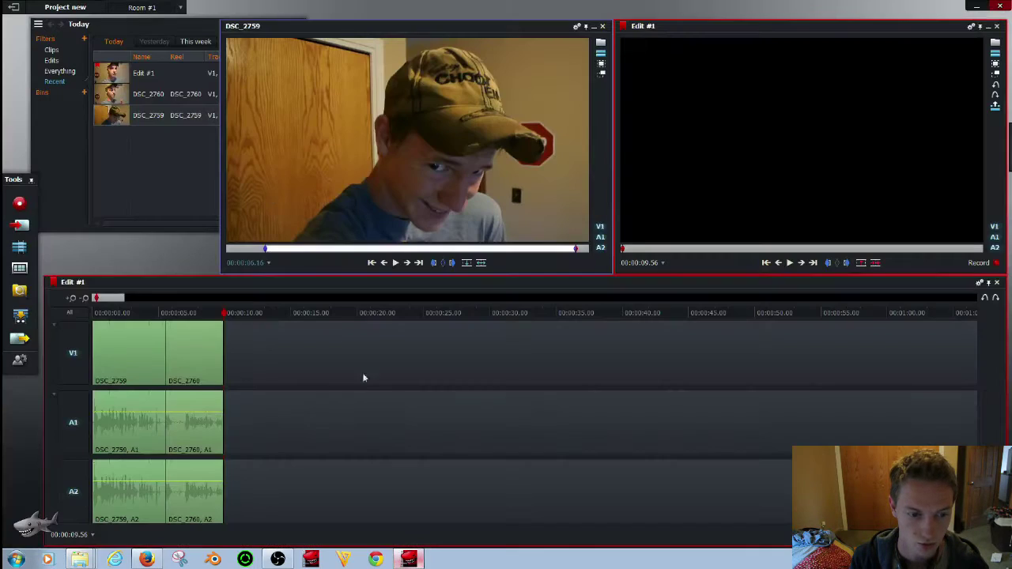
left_click(408, 560)
left_click_drag(128, 148, 127, 145)
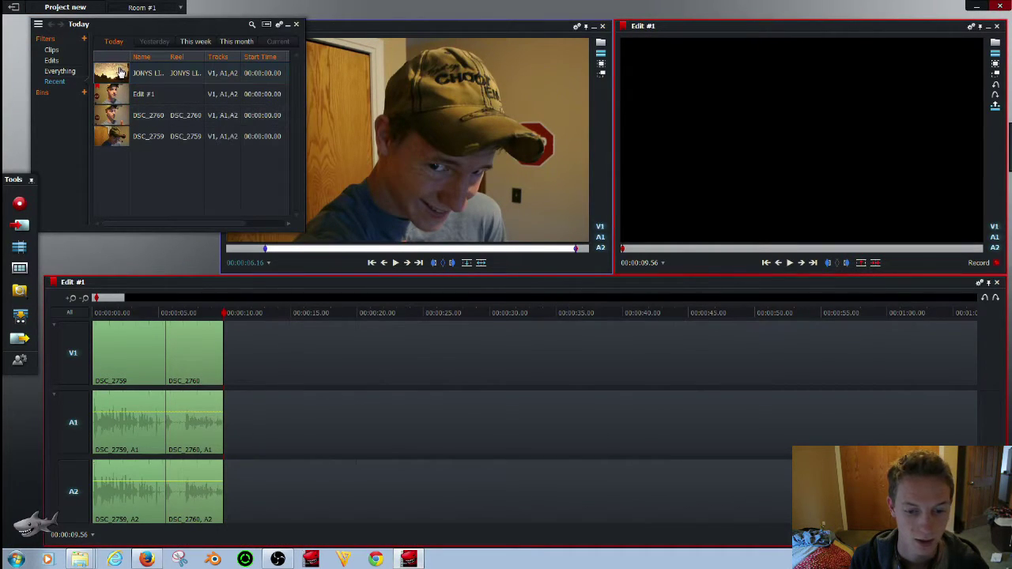
double_click(120, 72)
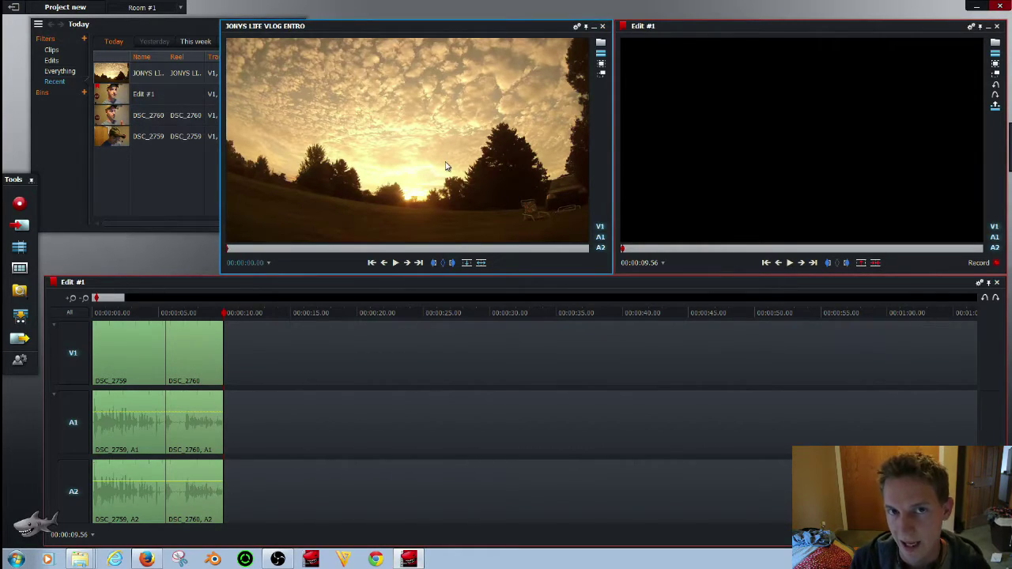
Mark a section of JONYS LIFE VLOG ENTRO from 00:00:02.34 to 00:00:09.42
left_click(395, 263)
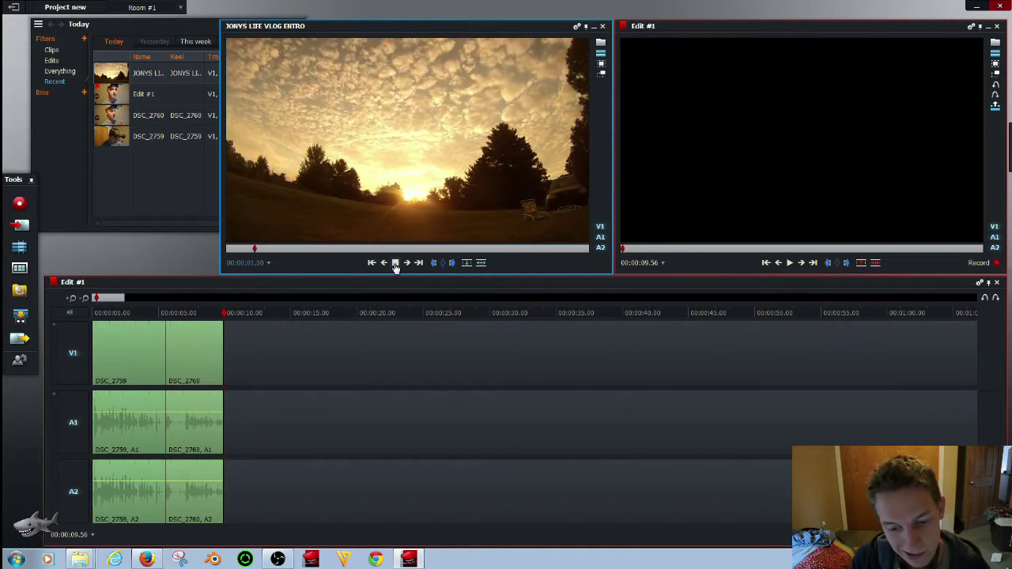
left_click(396, 263)
left_click(433, 263)
left_click(419, 263)
left_click(422, 264)
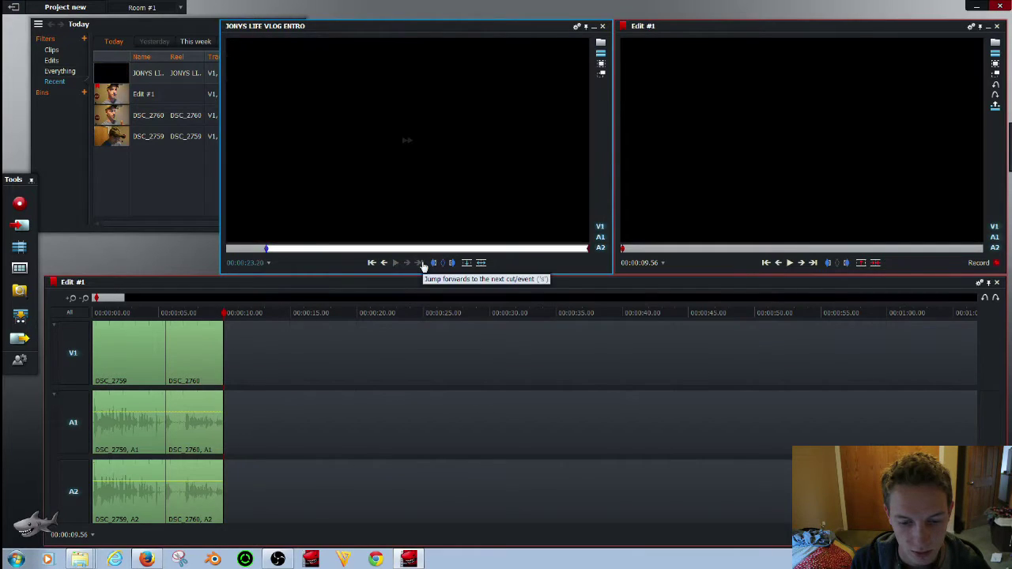
key("a")
left_click(452, 263)
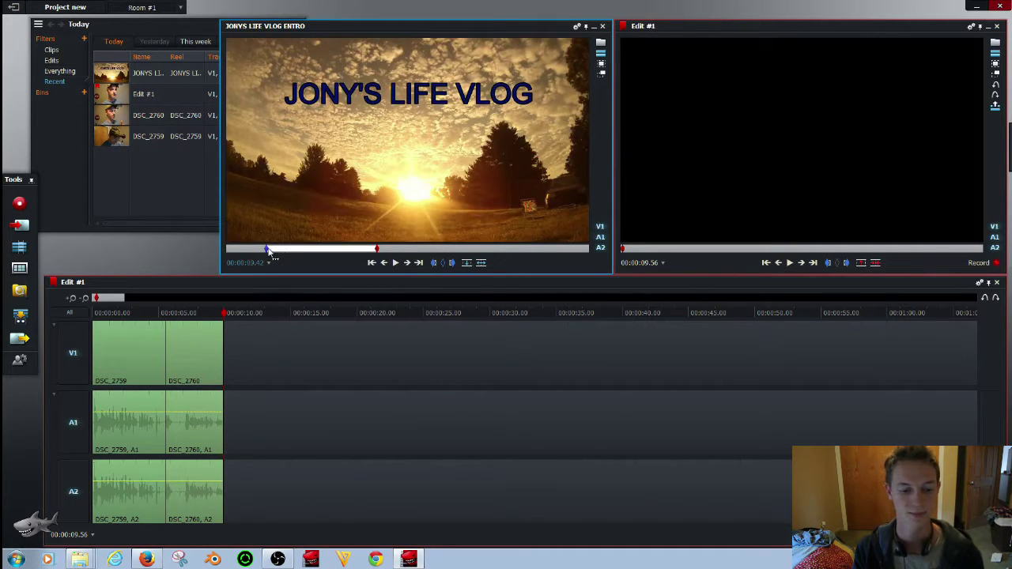
Re-mark JONYS LIFE VLOG ENTRO from 00:00:02.34 to 00:00:10.26 and add that section to the timeline after DSC_2760
left_click(268, 250)
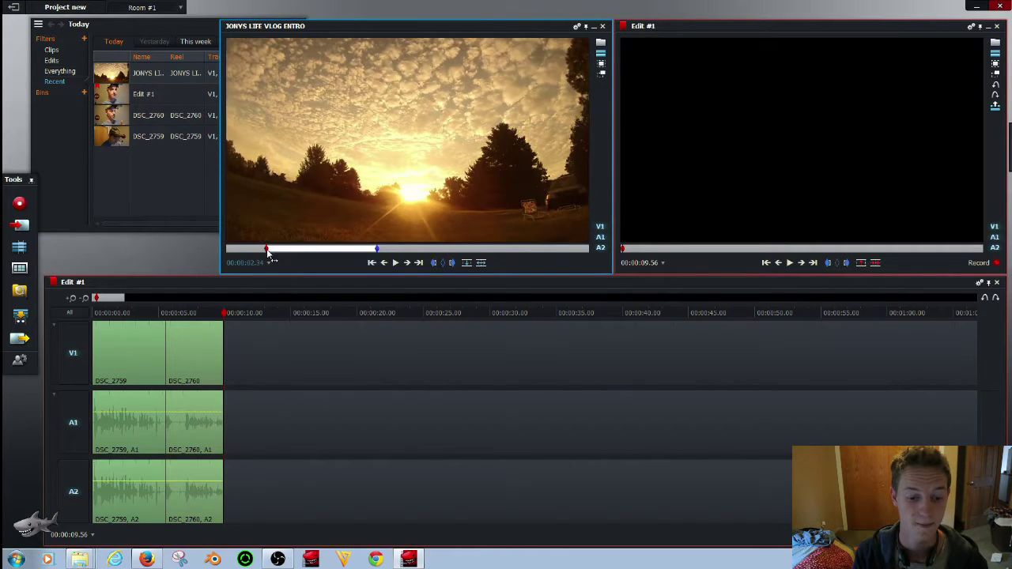
left_click(434, 264)
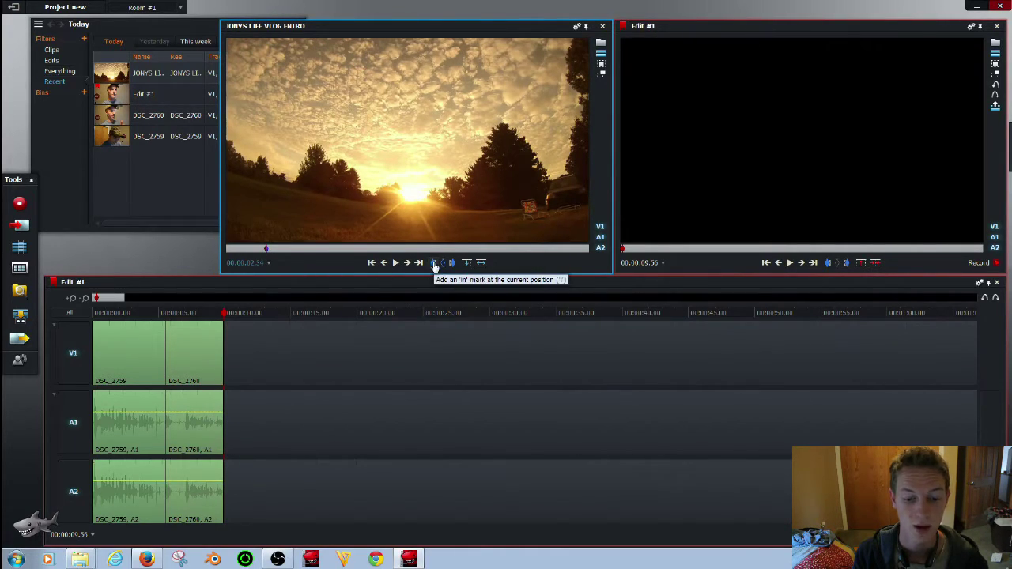
left_click(388, 249)
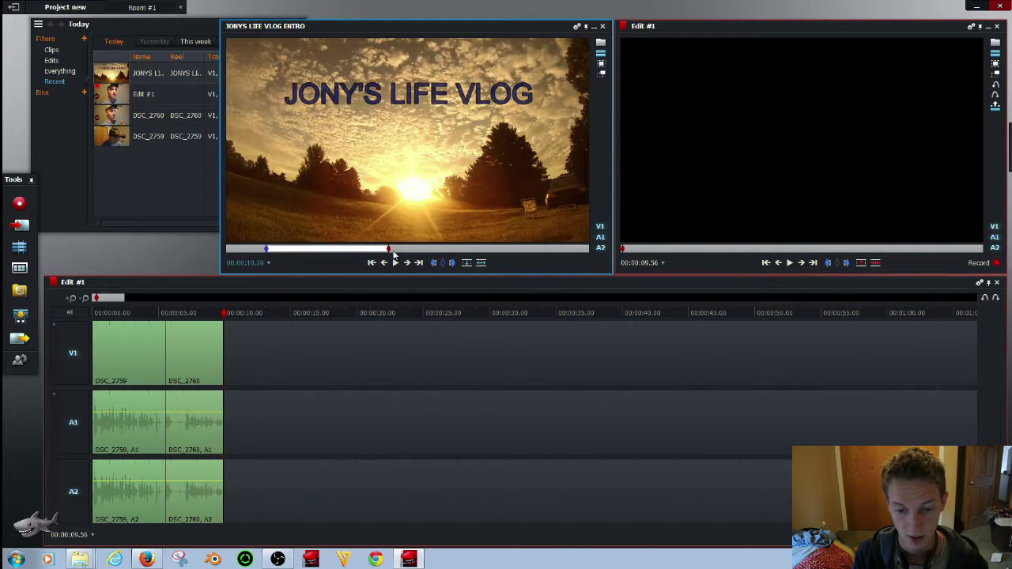
left_click(480, 264)
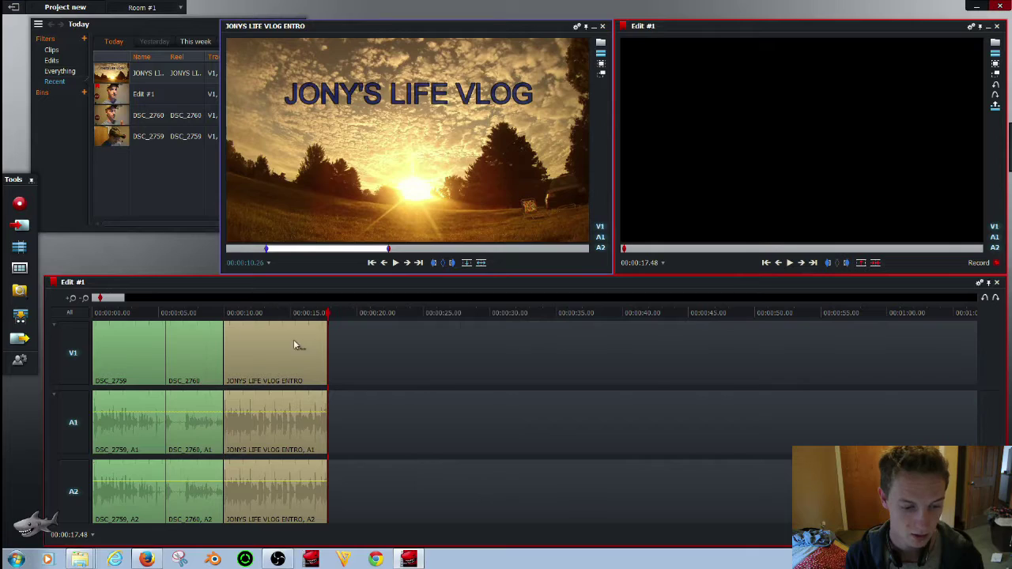
Remove only the video part of JONYS LIFE VLOG ENTRO with tracks A1 and A2 deselected, and reselect both audio tracks
left_click(73, 425)
left_click(72, 492)
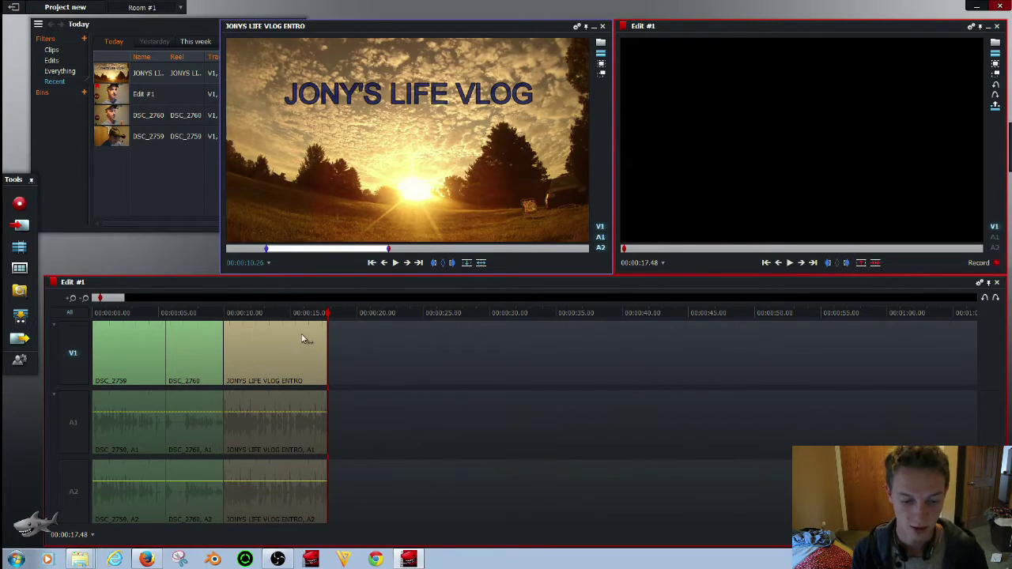
right_click(283, 350)
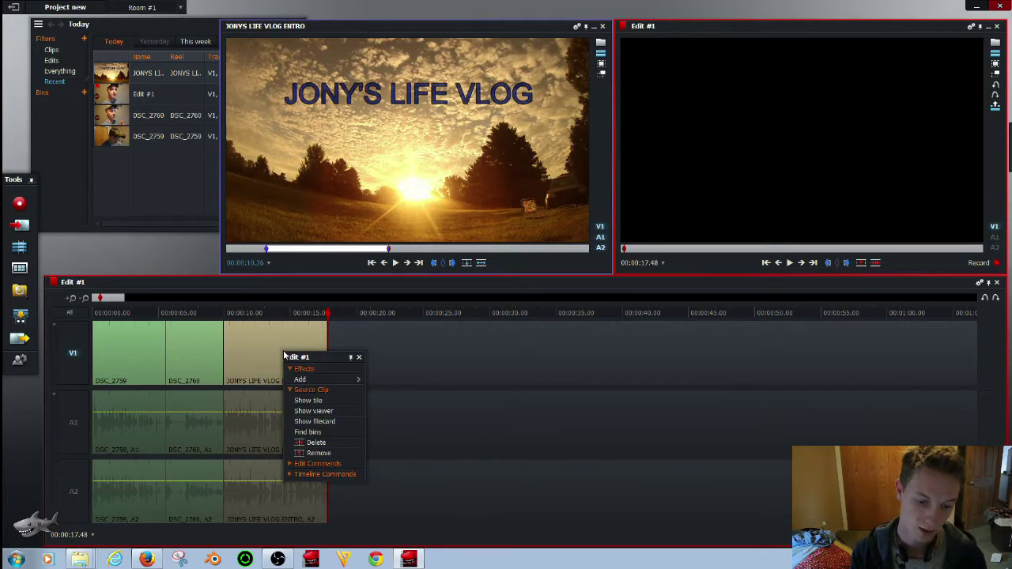
left_click(313, 453)
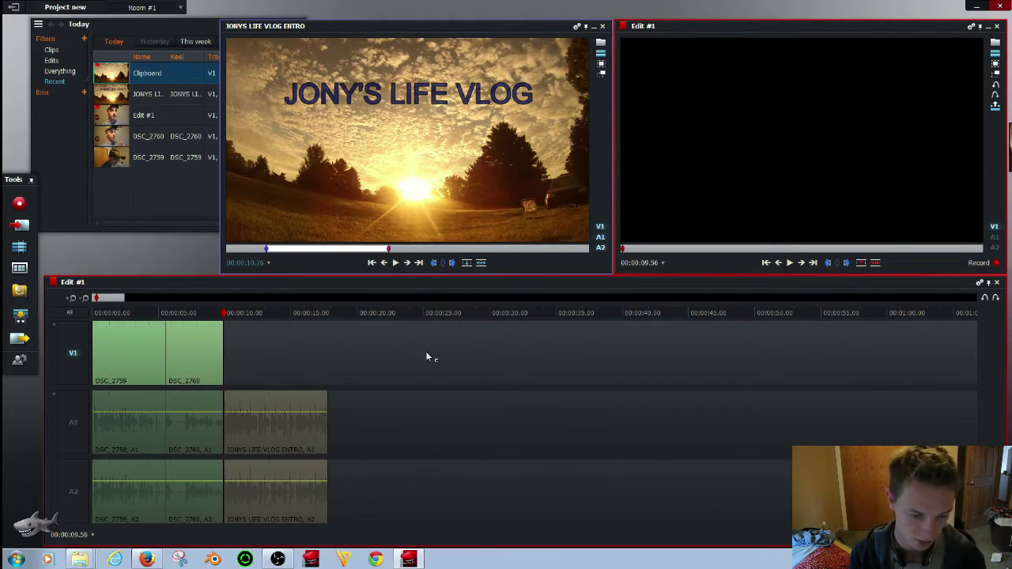
left_click(72, 422)
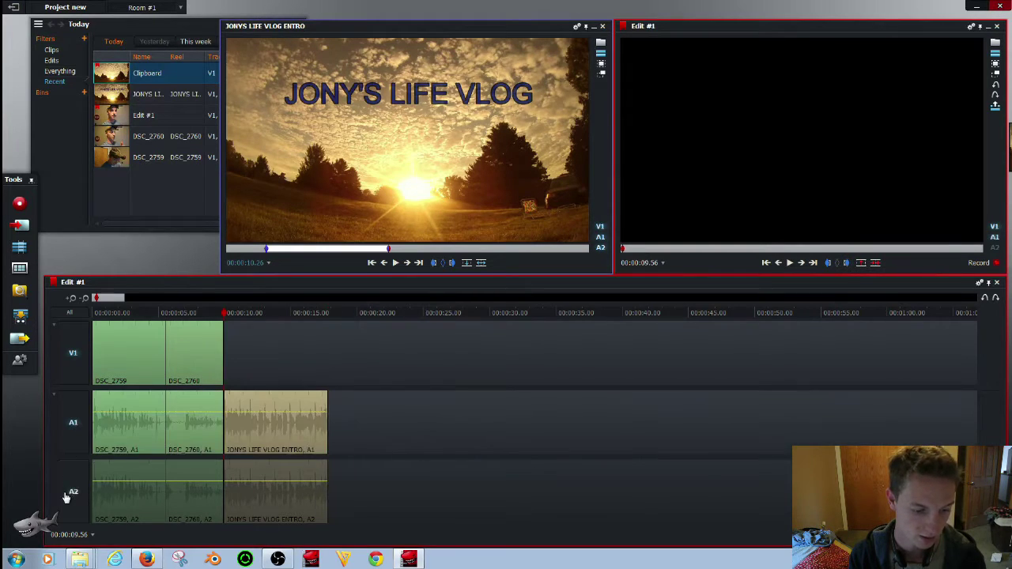
left_click(72, 492)
Add two audio tracks after A2 and move the JONYS LIFE VLOG ENTRO audio onto A3 and A4 at the timeline's start
right_click(70, 443)
left_click(97, 425)
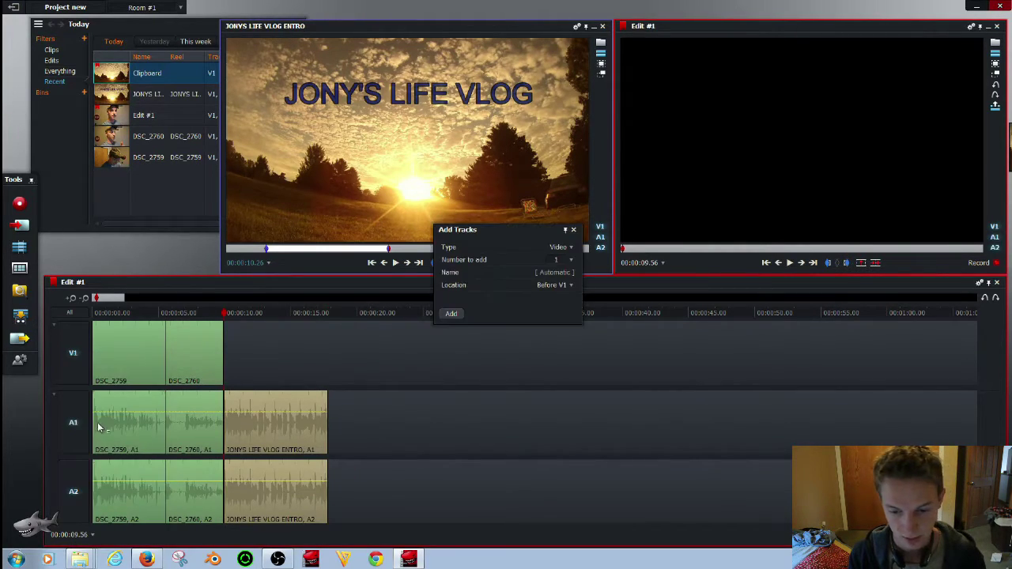
left_click(563, 248)
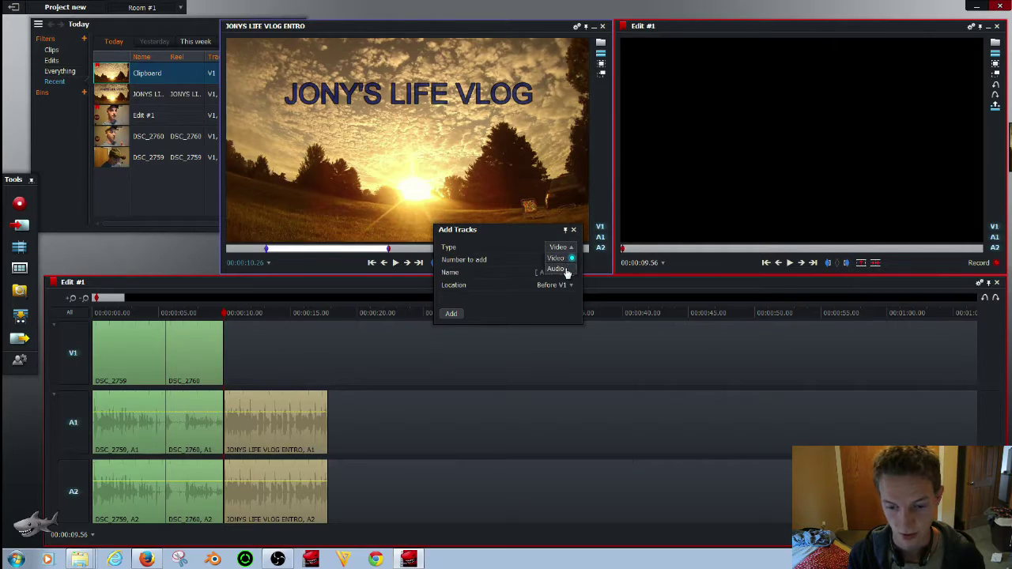
left_click(561, 260)
left_click(565, 260)
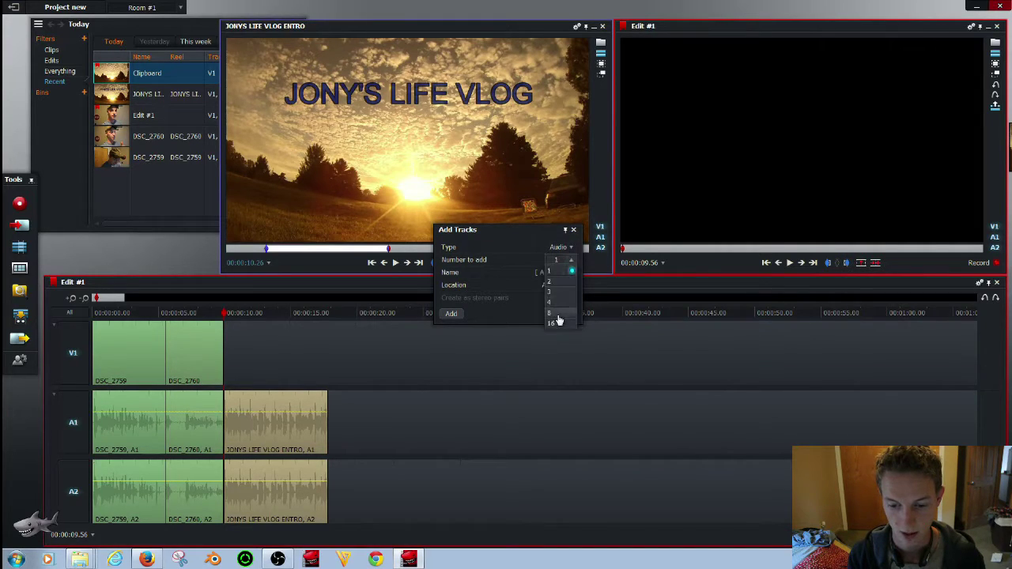
left_click(557, 283)
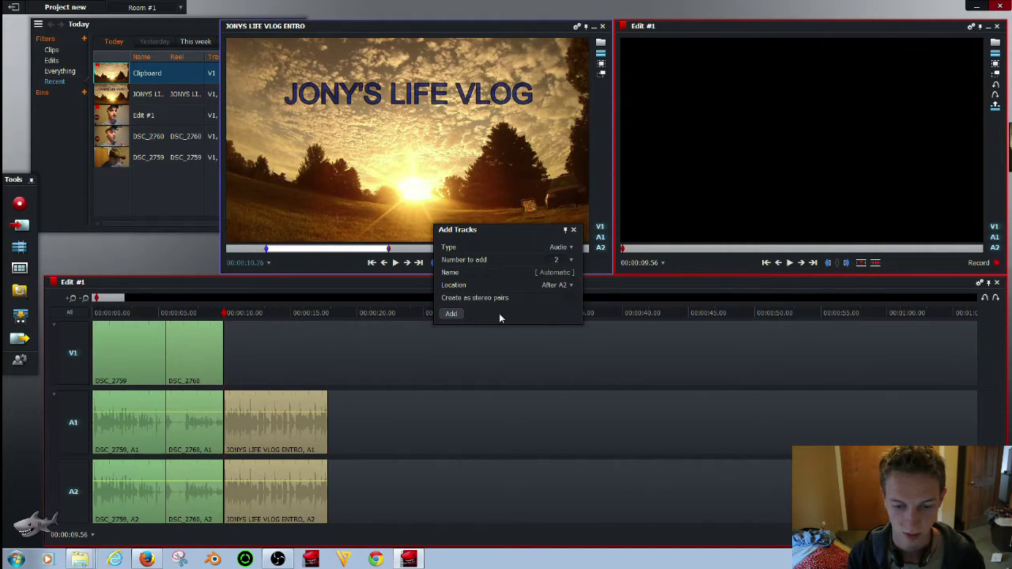
left_click(449, 314)
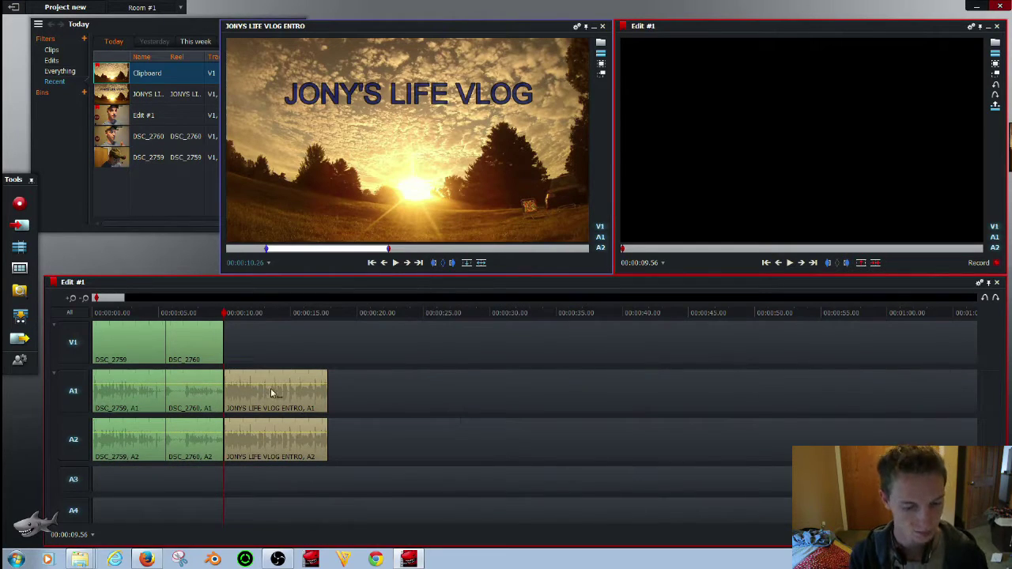
left_click_drag(270, 388, 144, 475)
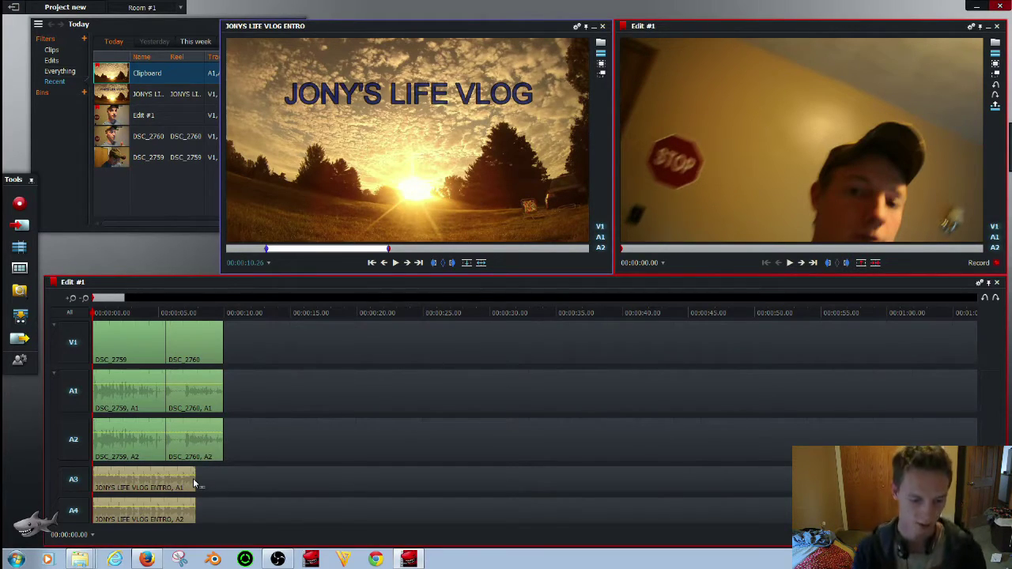
Extend the JONYS LIFE VLOG ENTRO audio on A3 and A4 to the end of DSC_2760 and play back the edit
left_click_drag(193, 483, 224, 484)
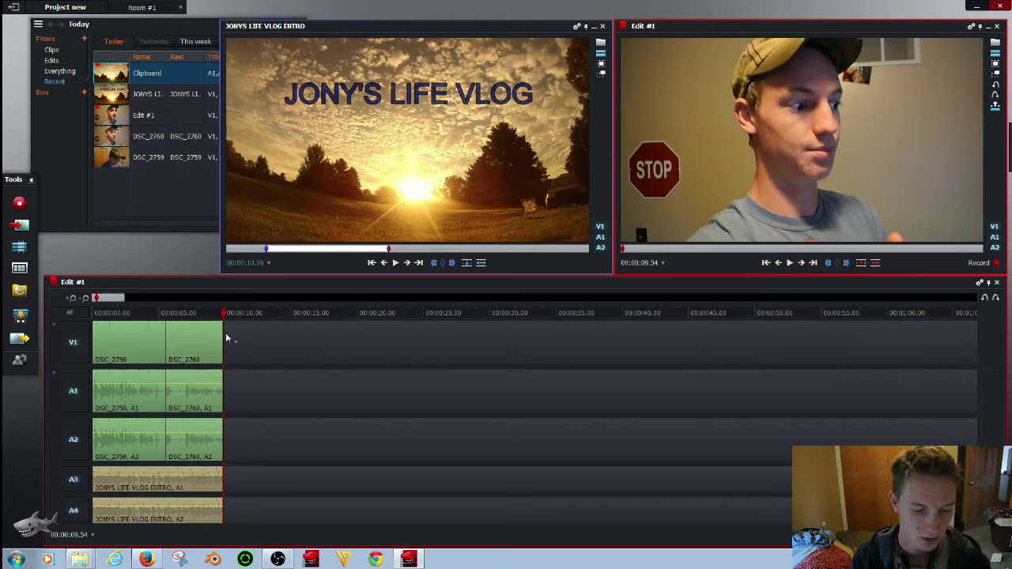
left_click_drag(226, 320, 93, 338)
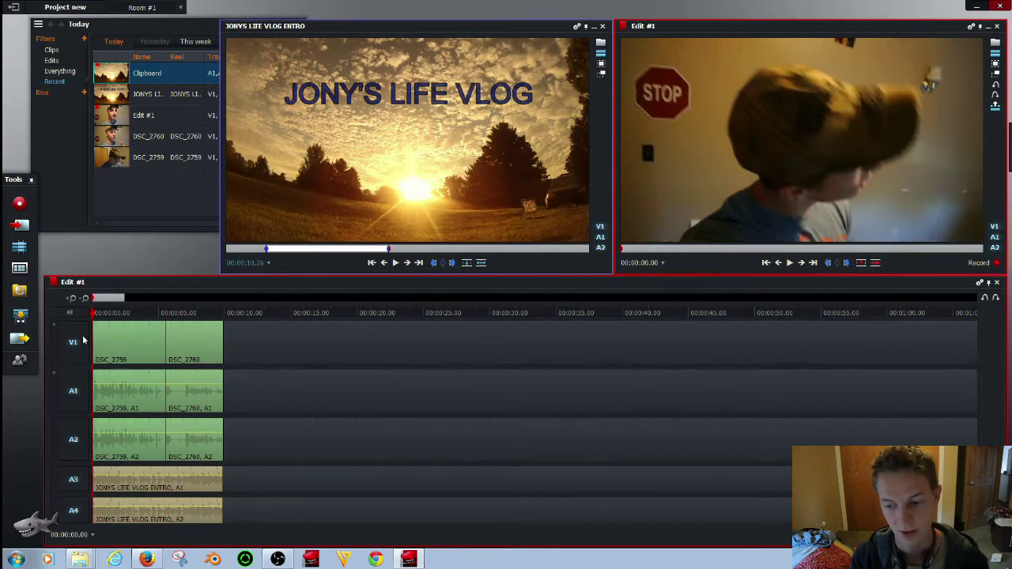
left_click(789, 263)
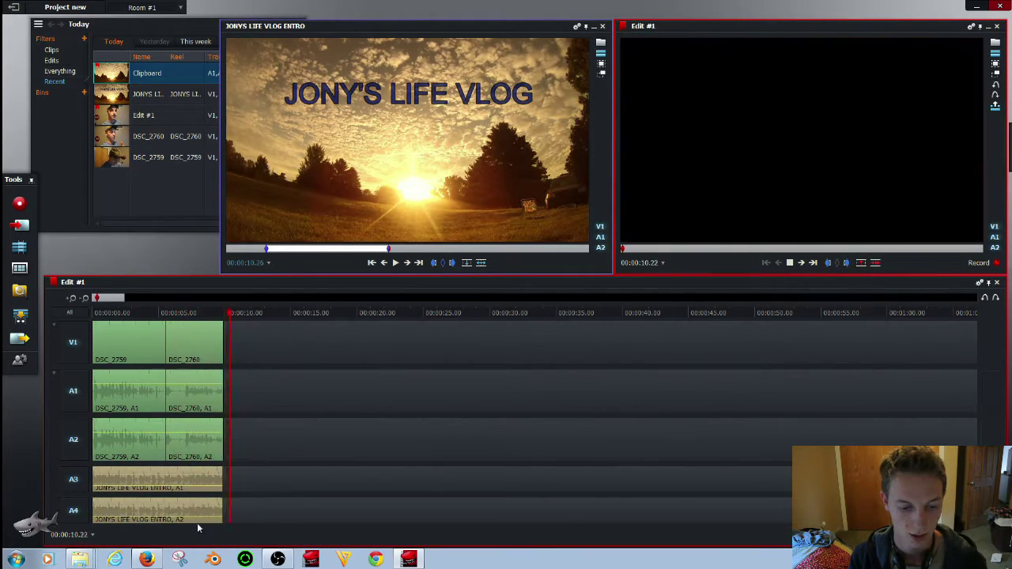
left_click_drag(242, 316, 116, 326)
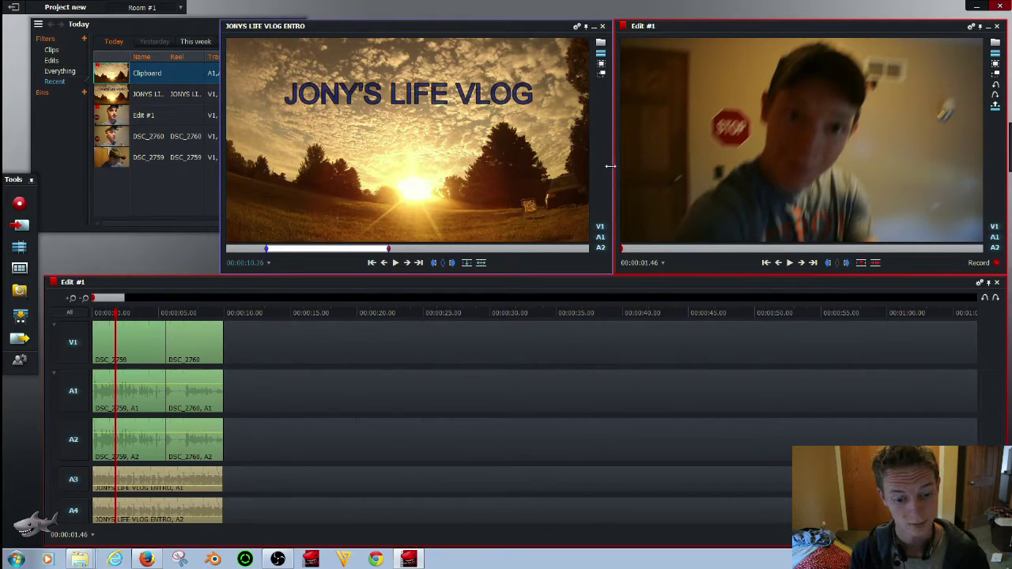
Trim the empty black section after DSC_2760 so that the whole edit ends at 00:00:09.54
left_click(85, 299)
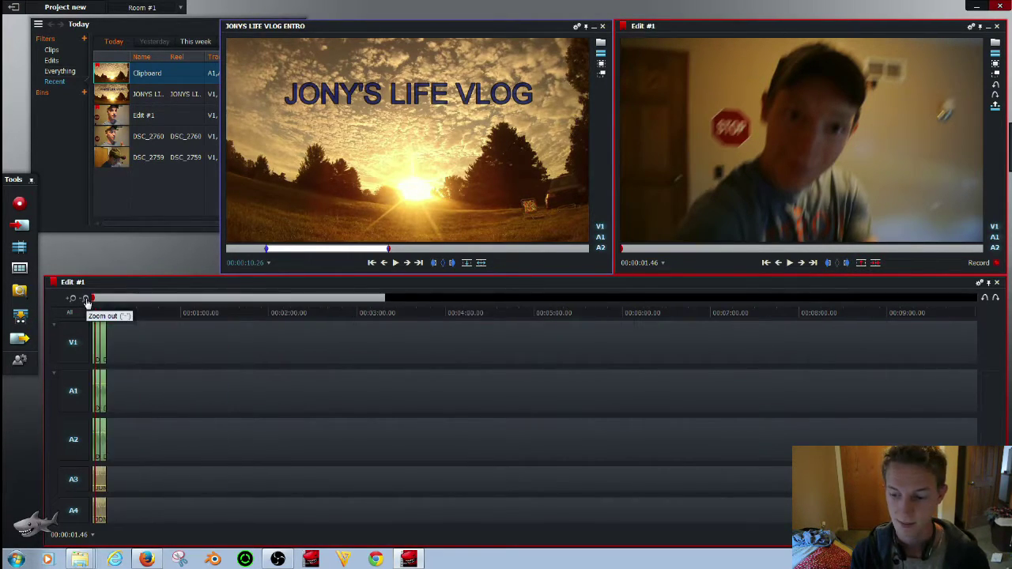
left_click(86, 299)
left_click(86, 298)
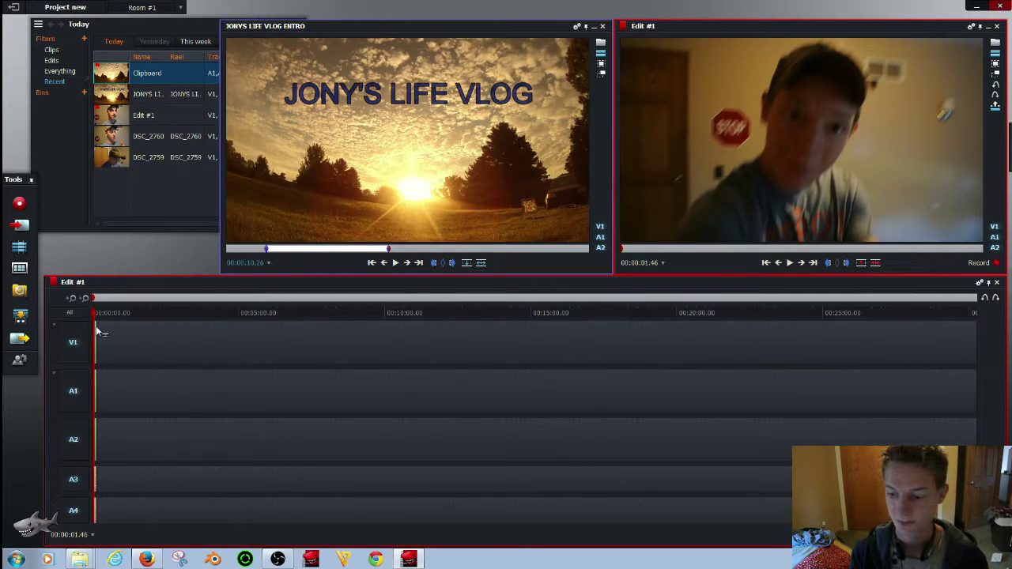
left_click(972, 347)
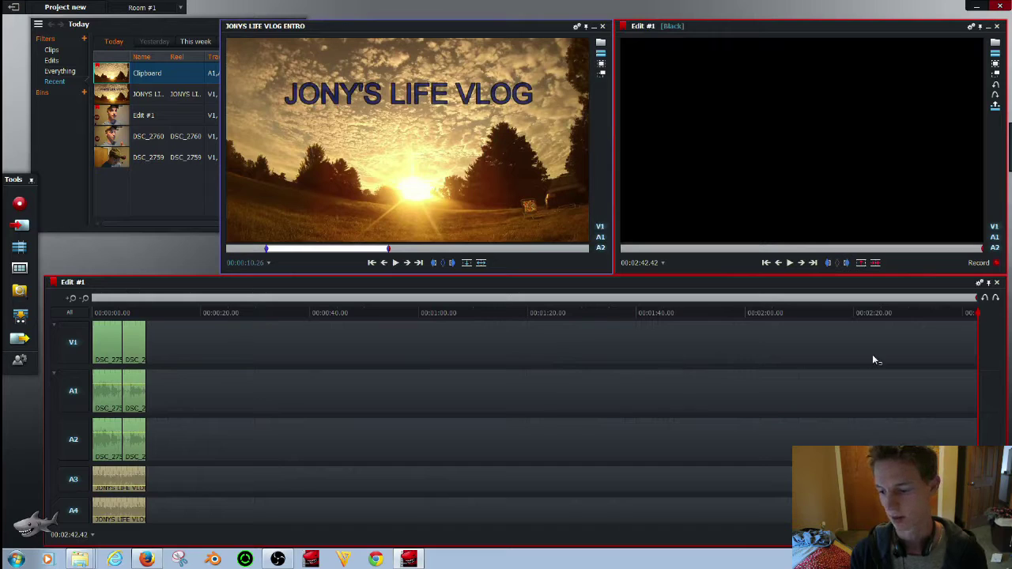
left_click(971, 333)
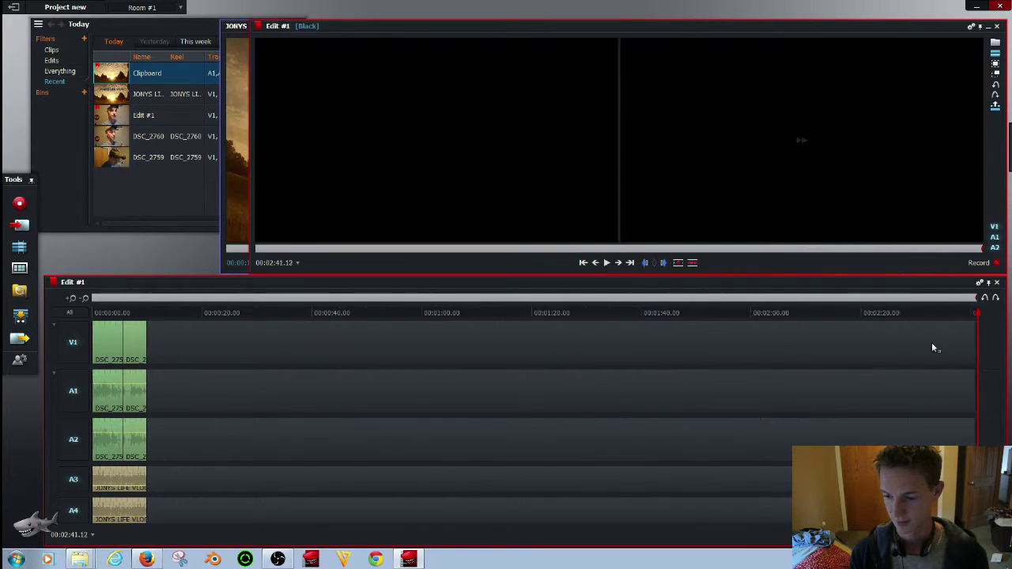
scroll(867, 352, "up", 5)
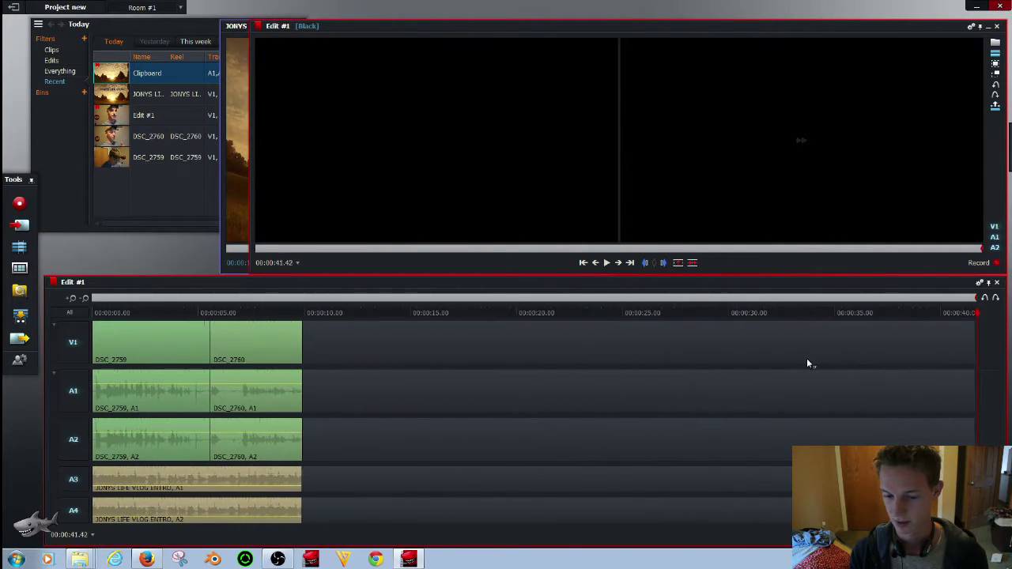
scroll(780, 368, "up", 1)
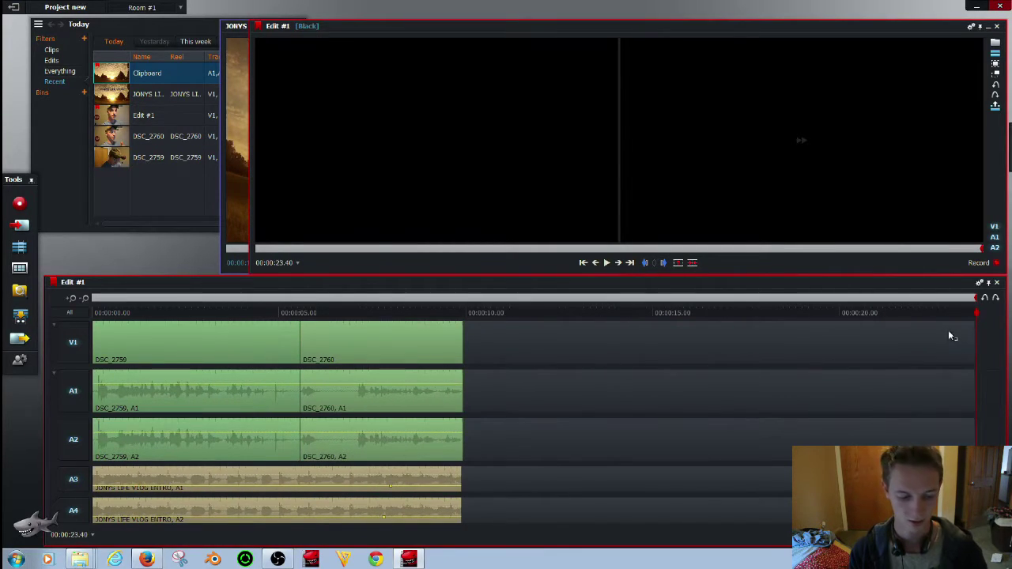
scroll(936, 331, "up", 4)
scroll(917, 332, "up", 4)
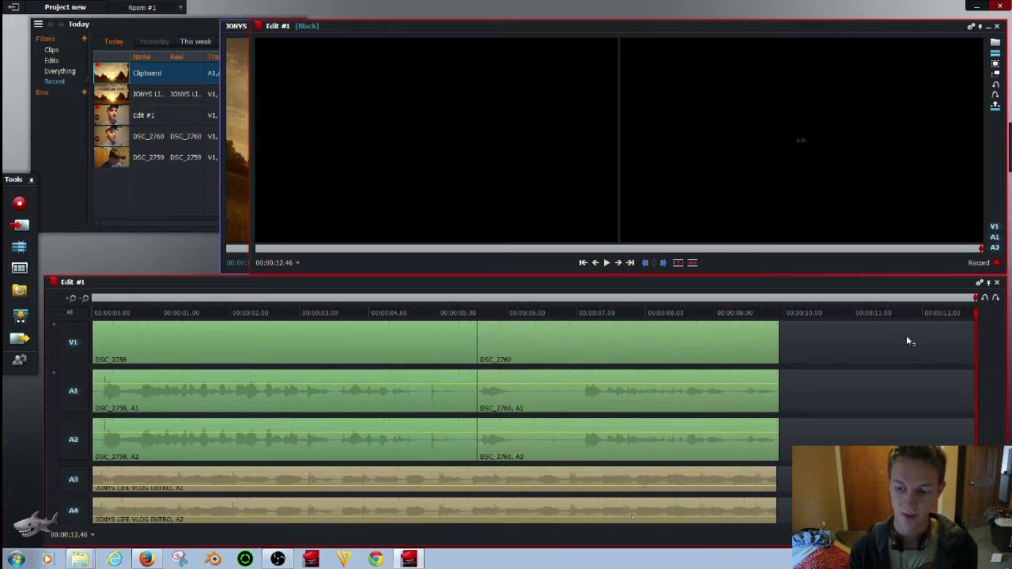
scroll(901, 336, "up", 2)
scroll(897, 342, "up", 1)
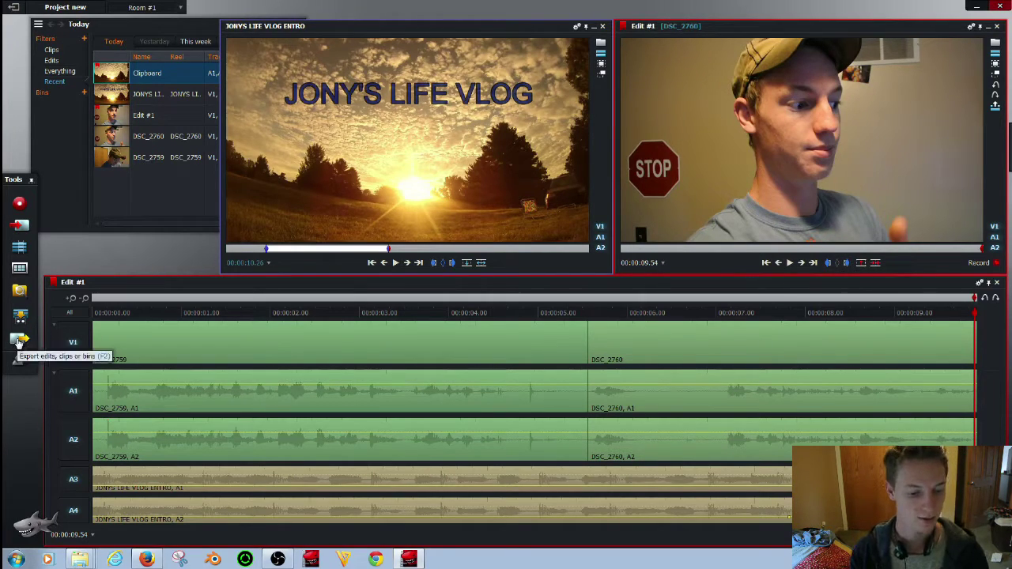
Set up a YouTube (H.264/MP4) export of Edit #1 at 60 fps and 720p, using only the marked section
left_click(19, 340)
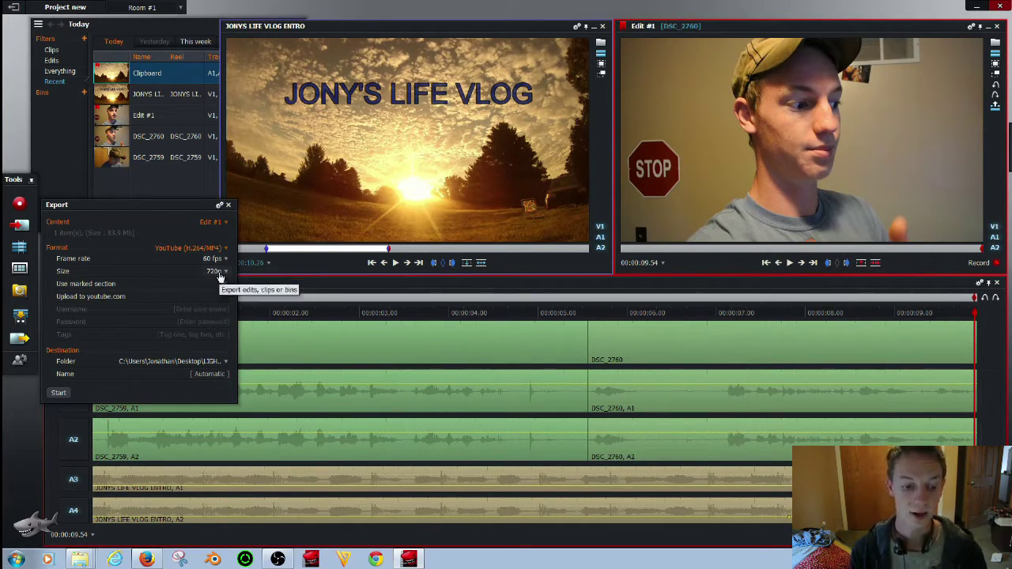
left_click(220, 274)
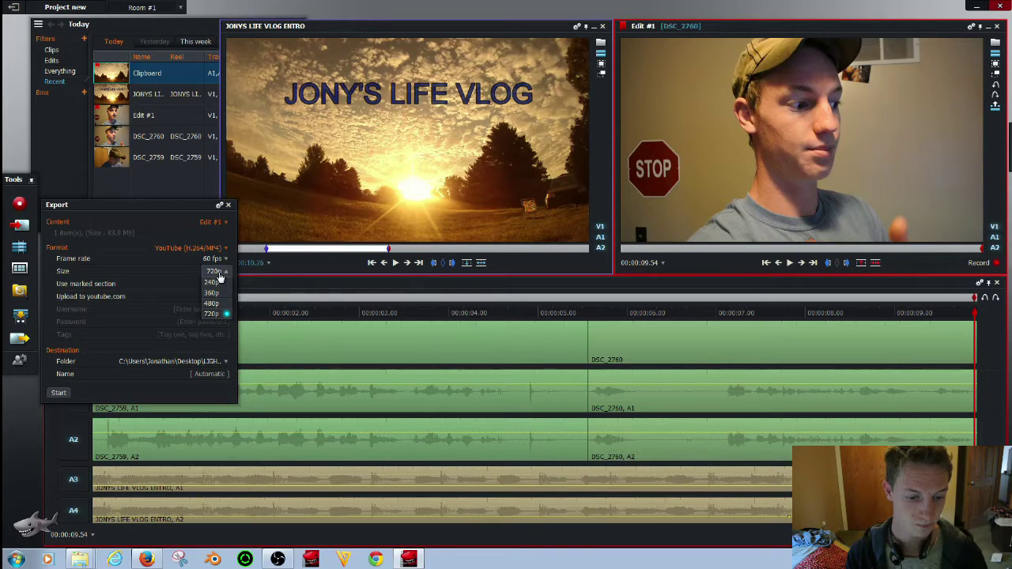
left_click(213, 316)
left_click(214, 259)
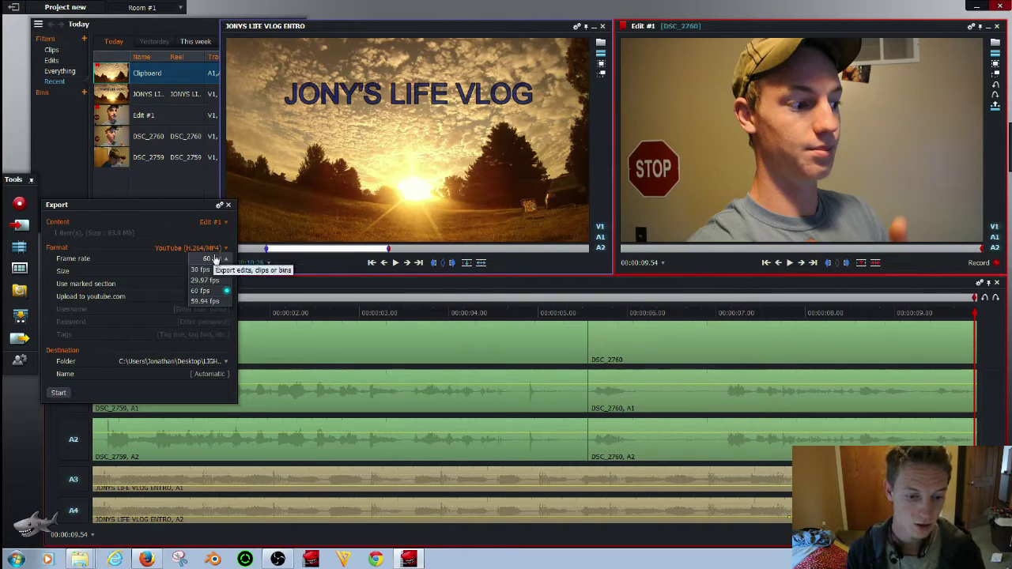
left_click(223, 290)
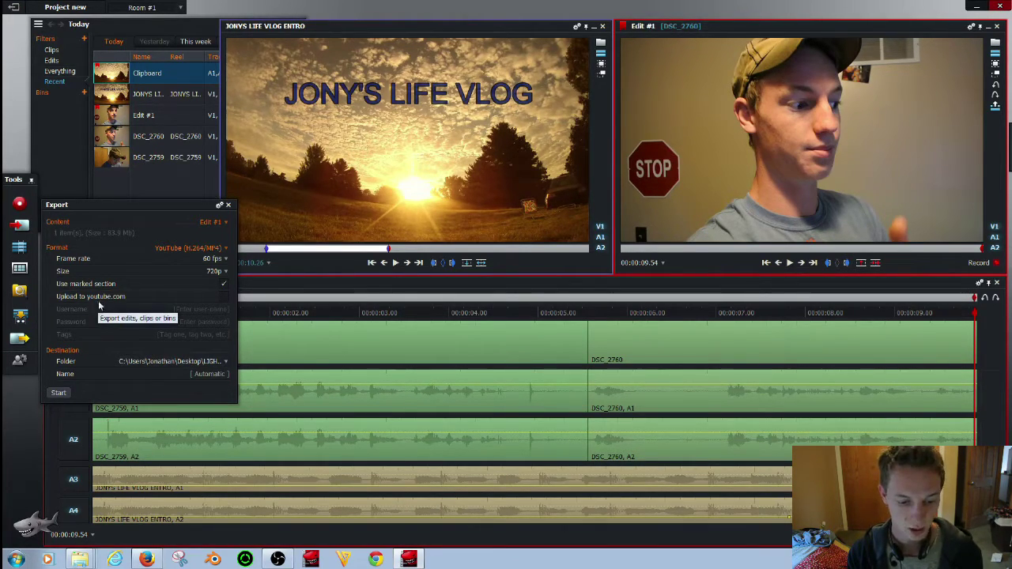
Name the exported file "new" and start the export
left_click(216, 374)
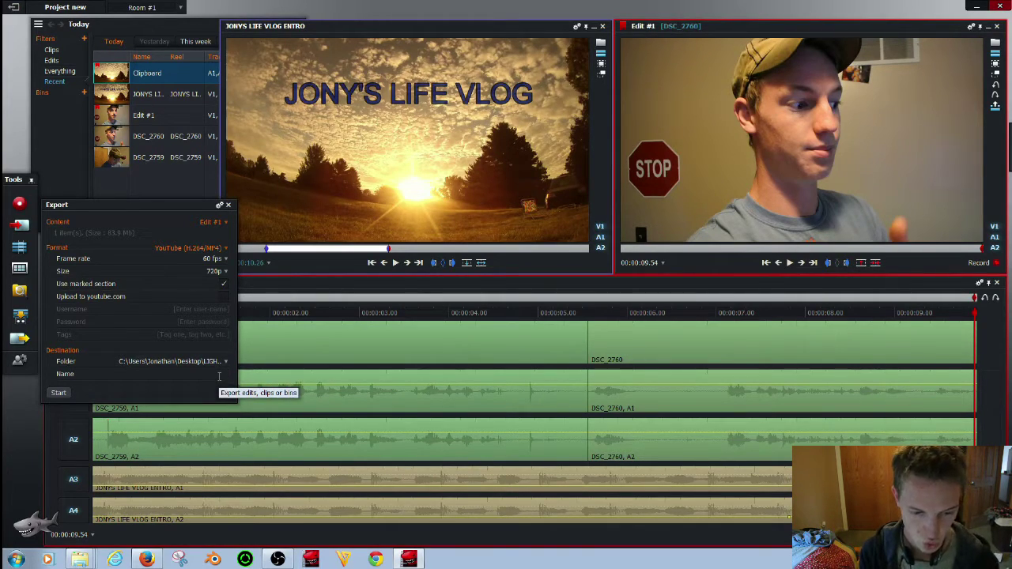
left_click(61, 394)
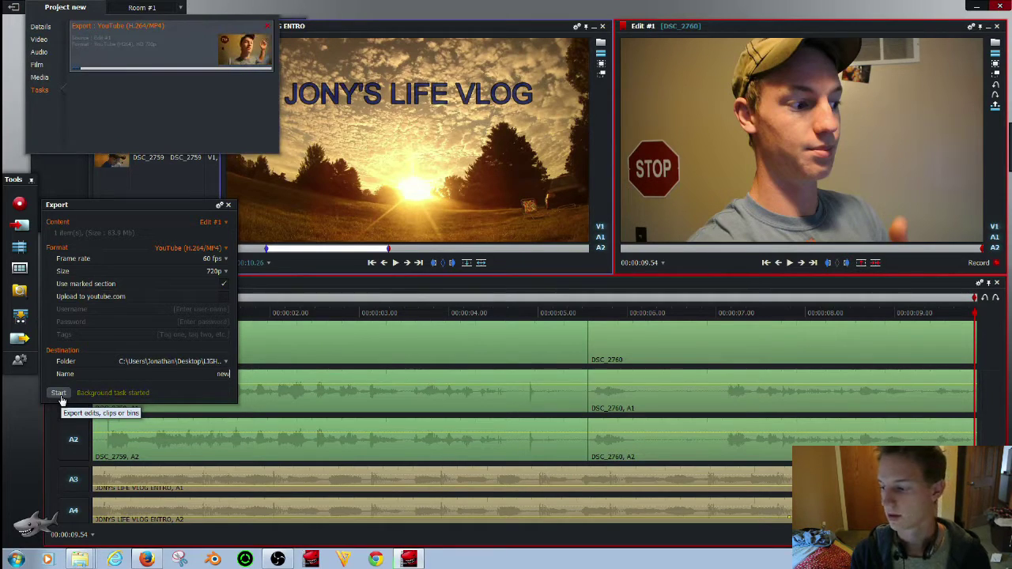